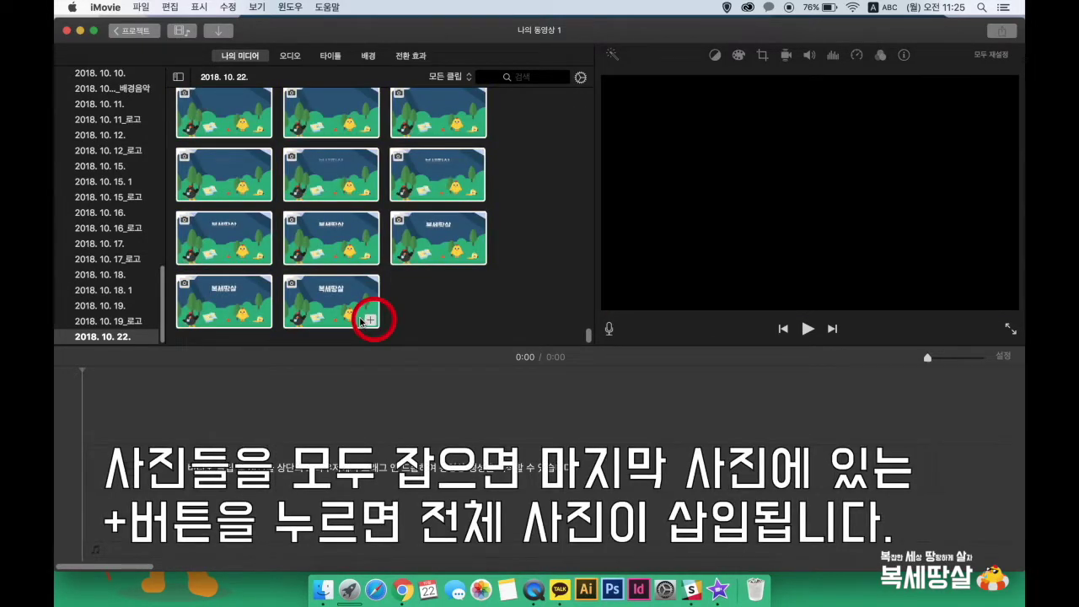
click(369, 321)
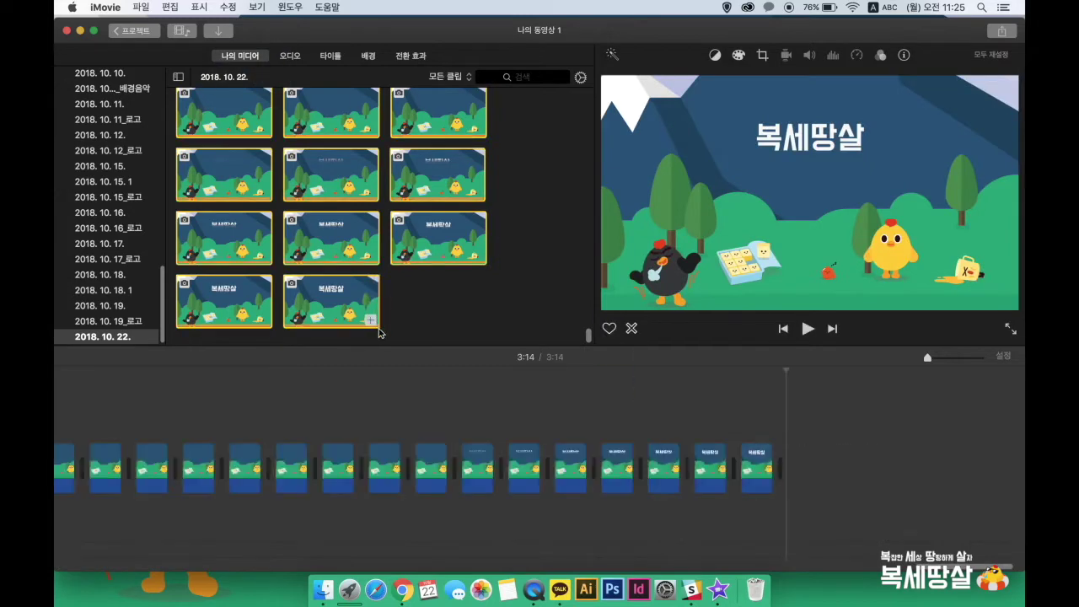
scroll(520, 500, left, 20)
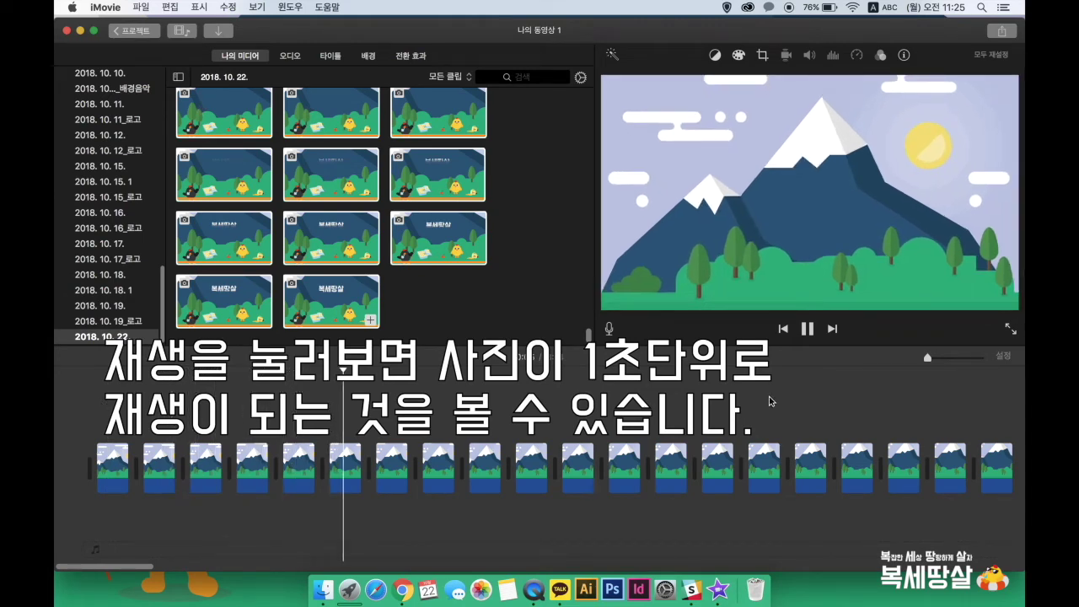
drag(83, 417, 1022, 514)
key(Delete)
Step: Set the default photo duration (사진 재생 시간) to 0.2 seconds in the iMovie preferences
click(102, 8)
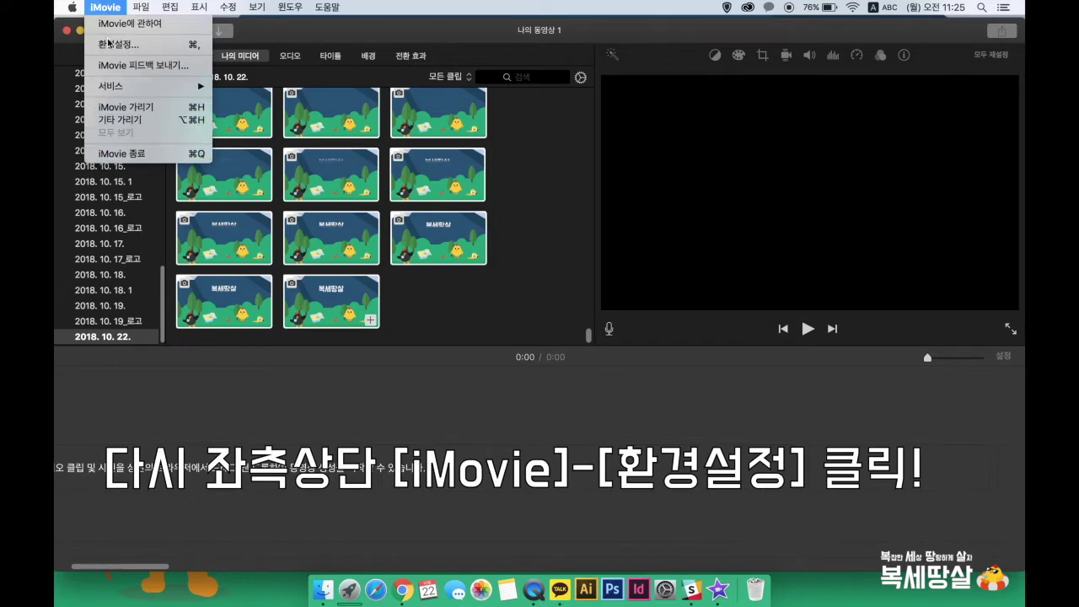
click(107, 45)
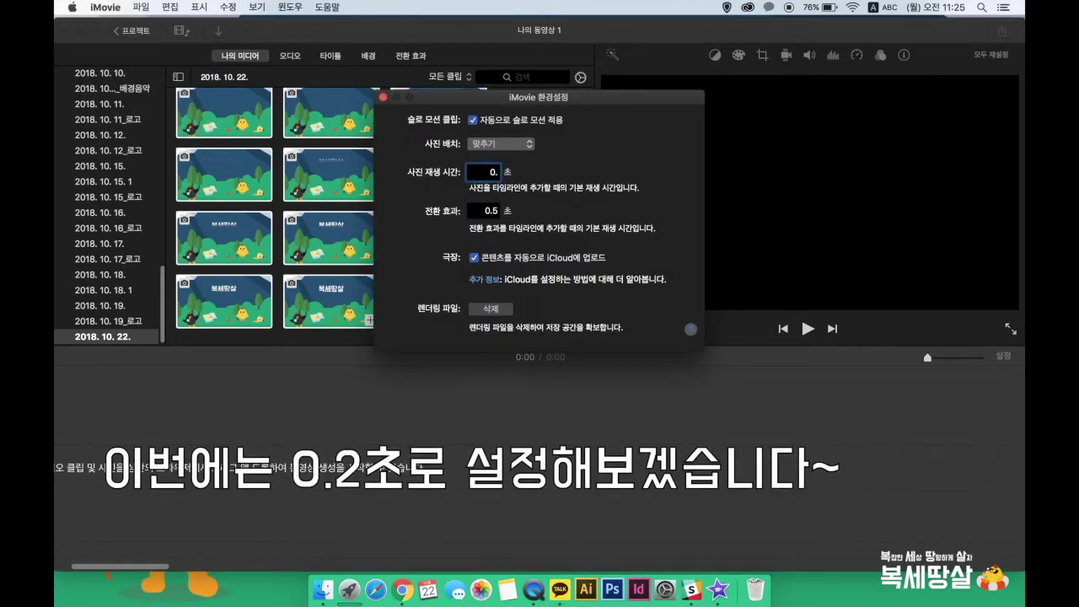
text(0.2)
key(Return)
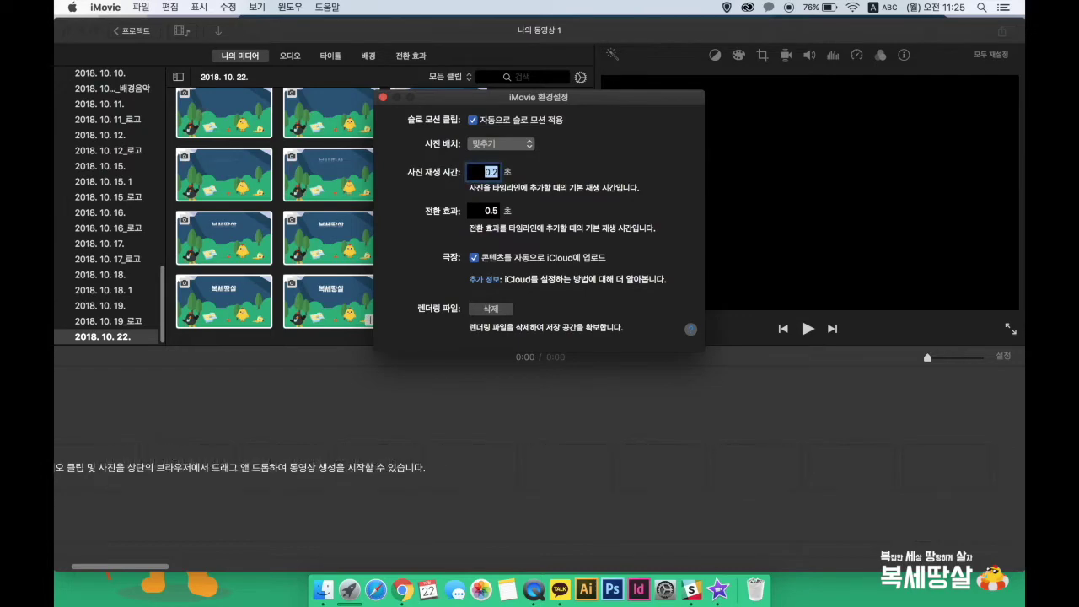
click(384, 97)
Step: Add all photos of the 2018. 10. 22. event to the empty timeline and play the movie from the start
drag(534, 322, 252, 35)
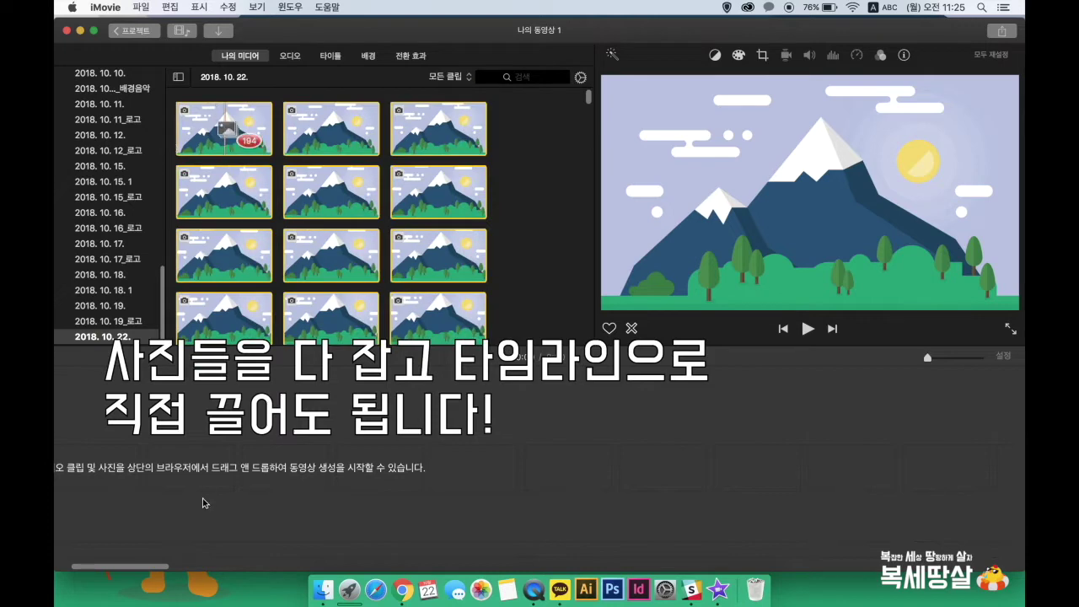
drag(176, 461, 145, 464)
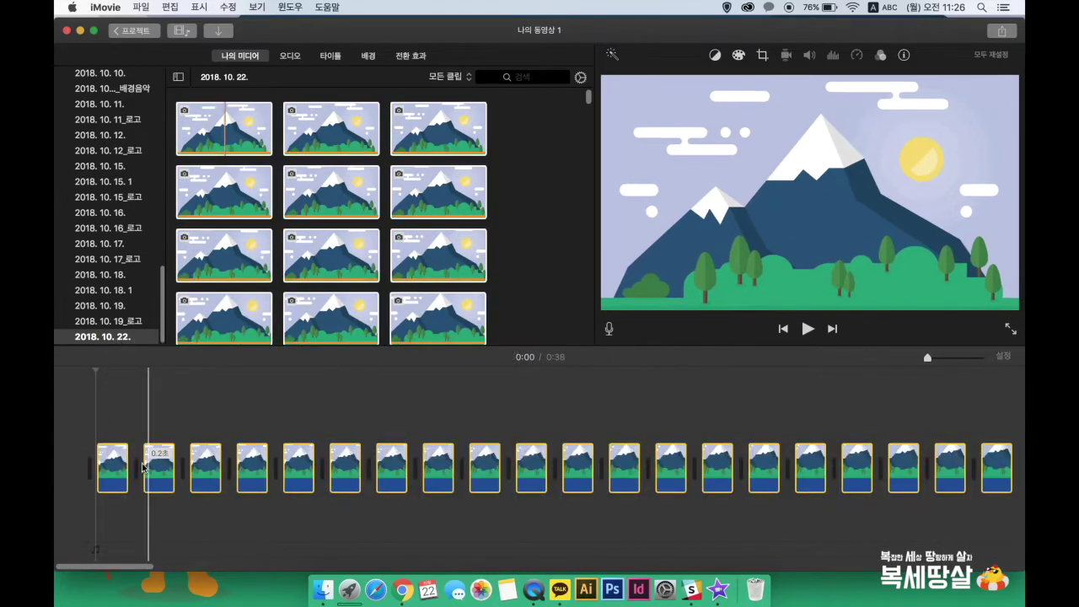
click(84, 419)
key(space)
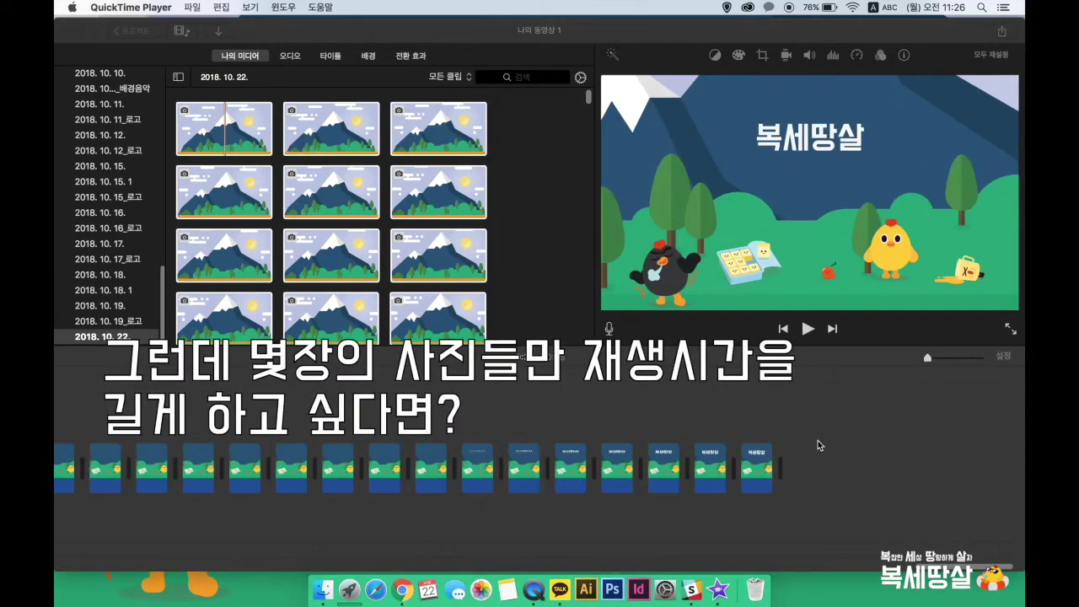
Step: Set the duration (실행 시간) of the last seven photo clips in the timeline to 0.4 seconds
click(795, 521)
drag(775, 516, 469, 387)
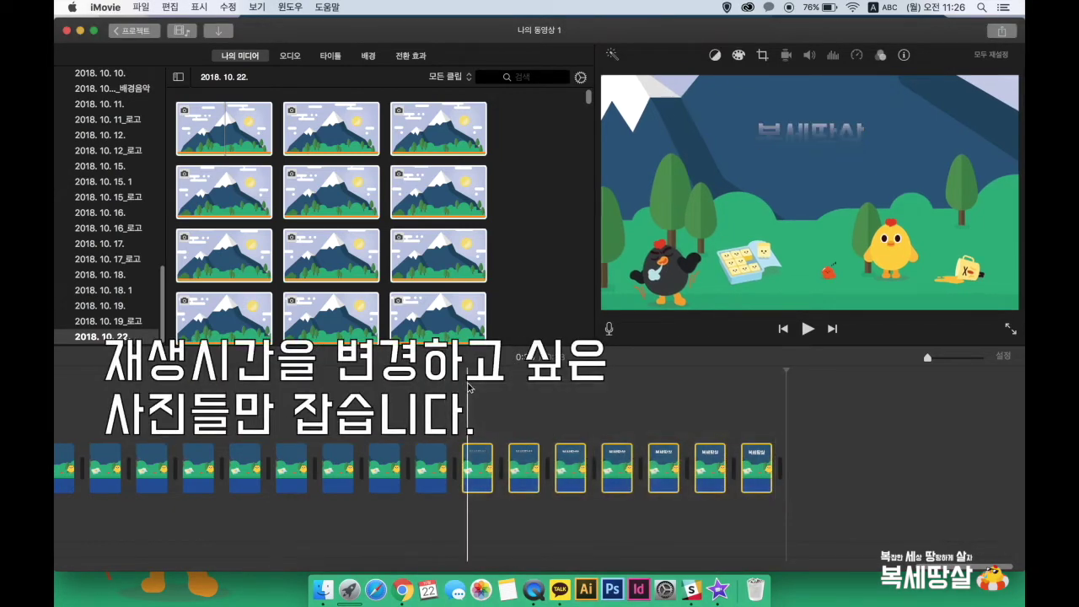
click(904, 56)
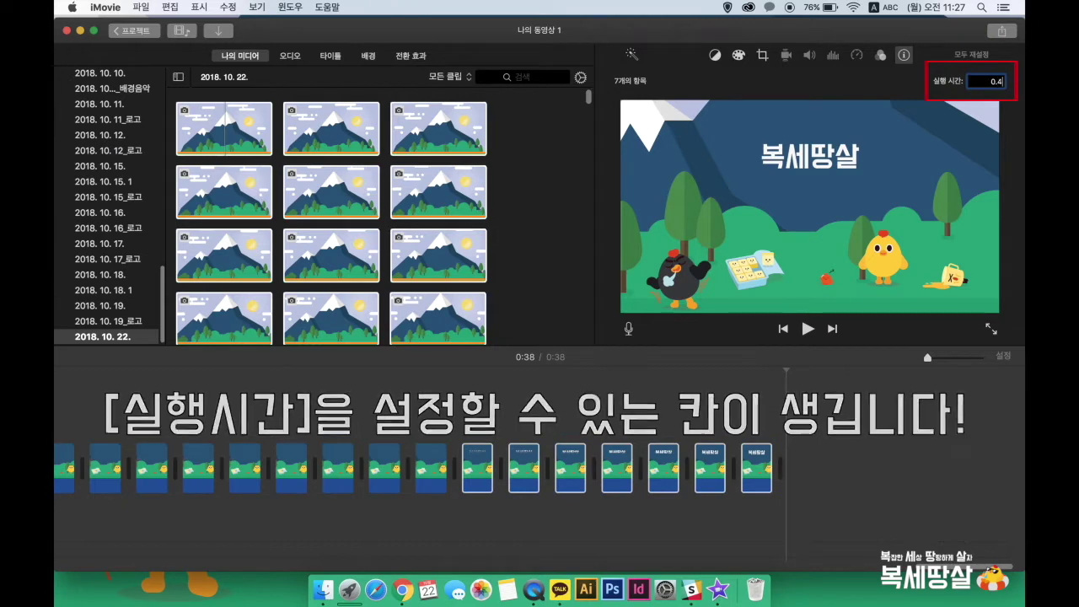
text(4)
key(Return)
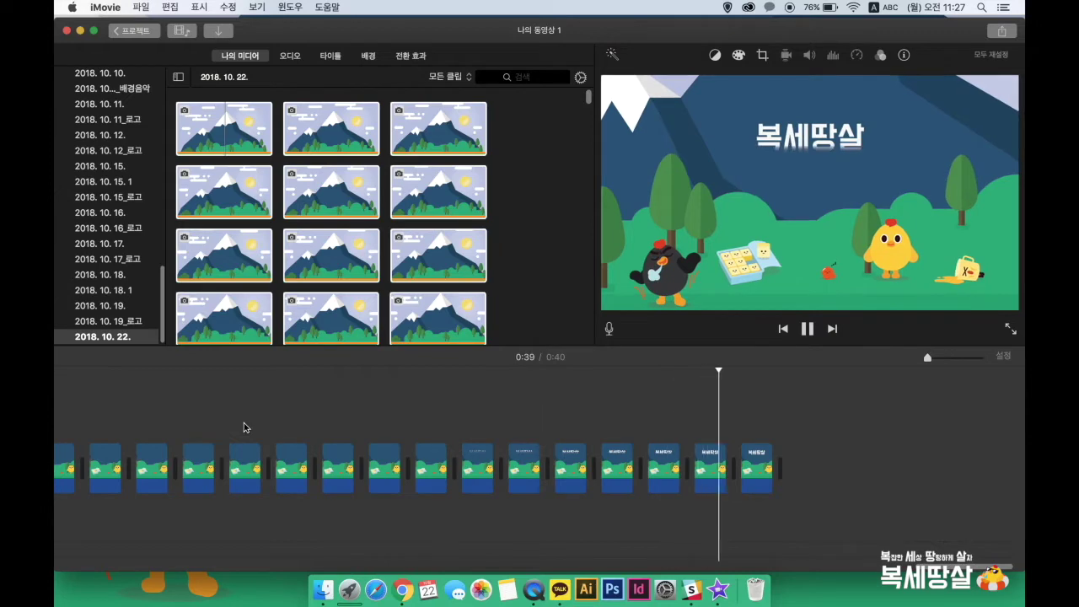
Step: Adjust the duration of the single photo clip just before the last seven title photos by moving its end edge
click(432, 468)
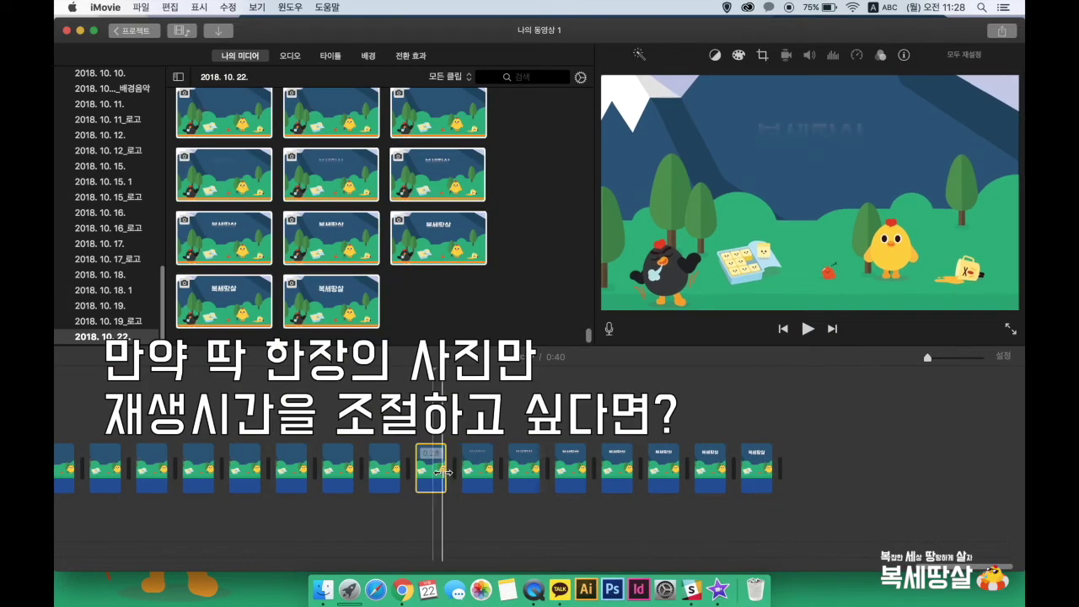
mouse_move(441, 473)
mouse_down()
mouse_move(462, 474)
mouse_move(436, 475)
mouse_move(446, 475)
mouse_up()
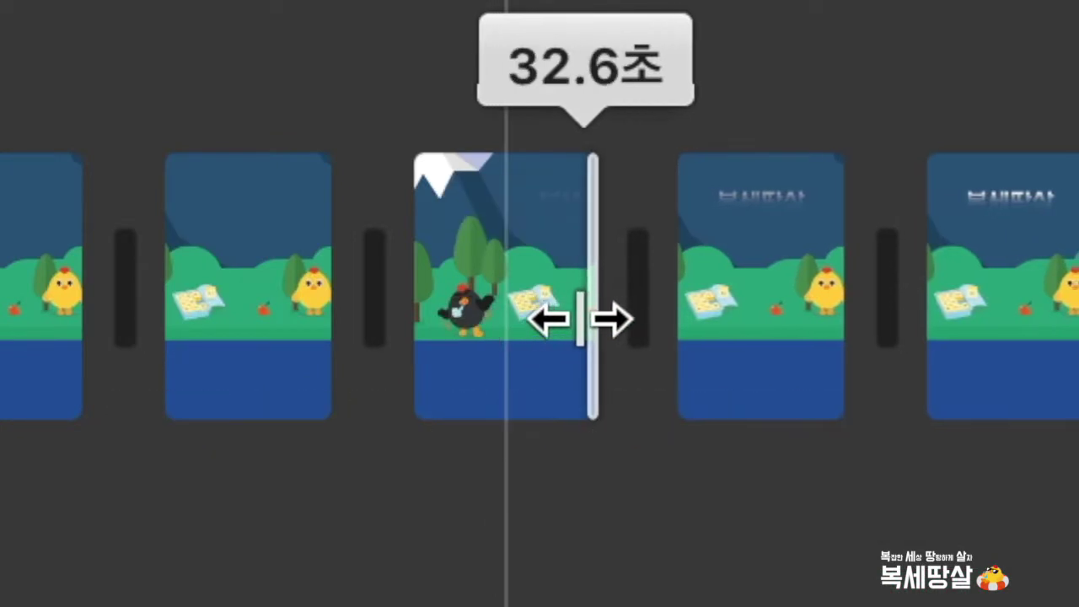
mouse_move(580, 319)
mouse_down()
mouse_move(570, 318)
mouse_move(578, 332)
mouse_up()
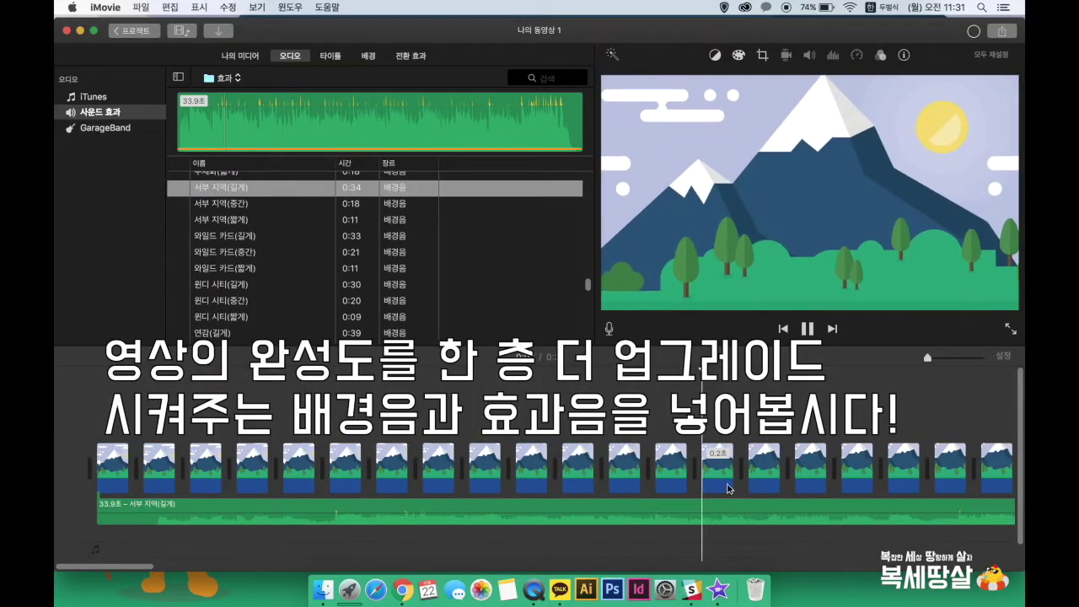
Step: Listen to the sound effects 윈디 시티(길게), 와일드 카드(길게) and 서부 지역(길게) to choose background music
scroll(845, 497, right, 2)
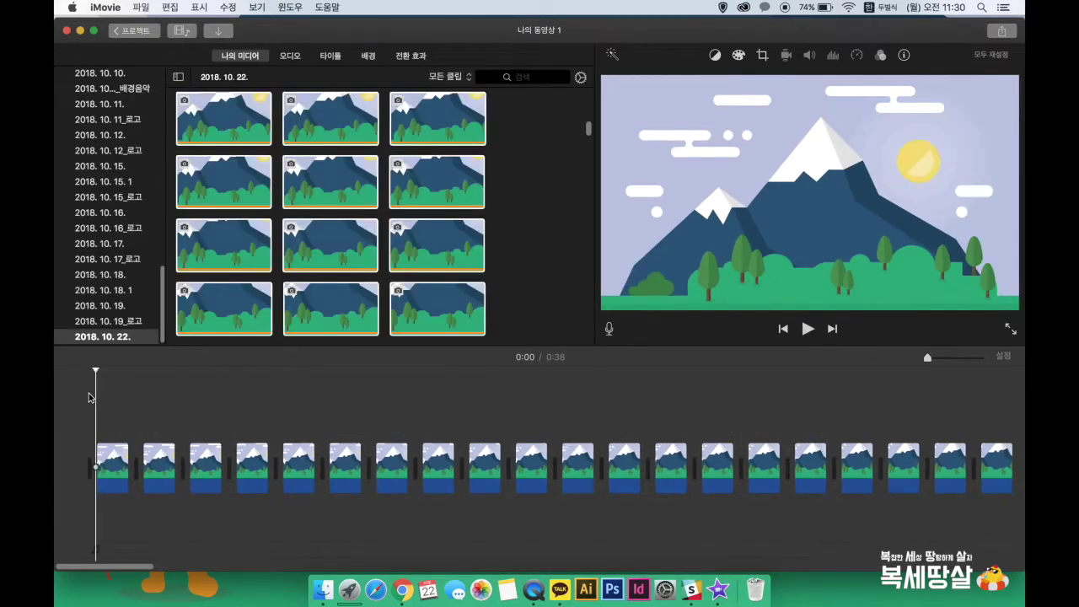
click(289, 57)
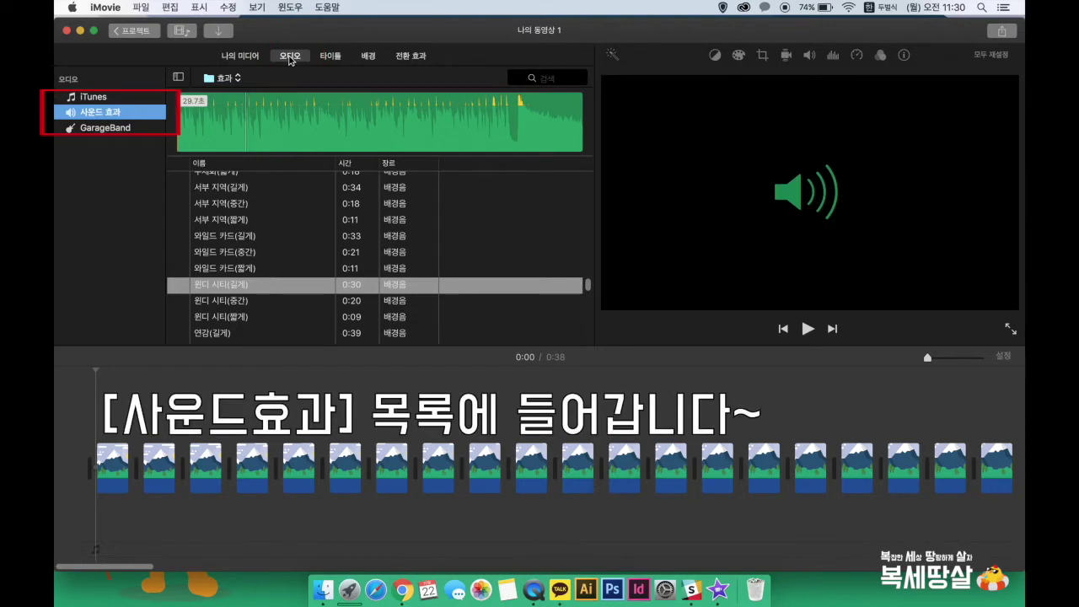
click(178, 286)
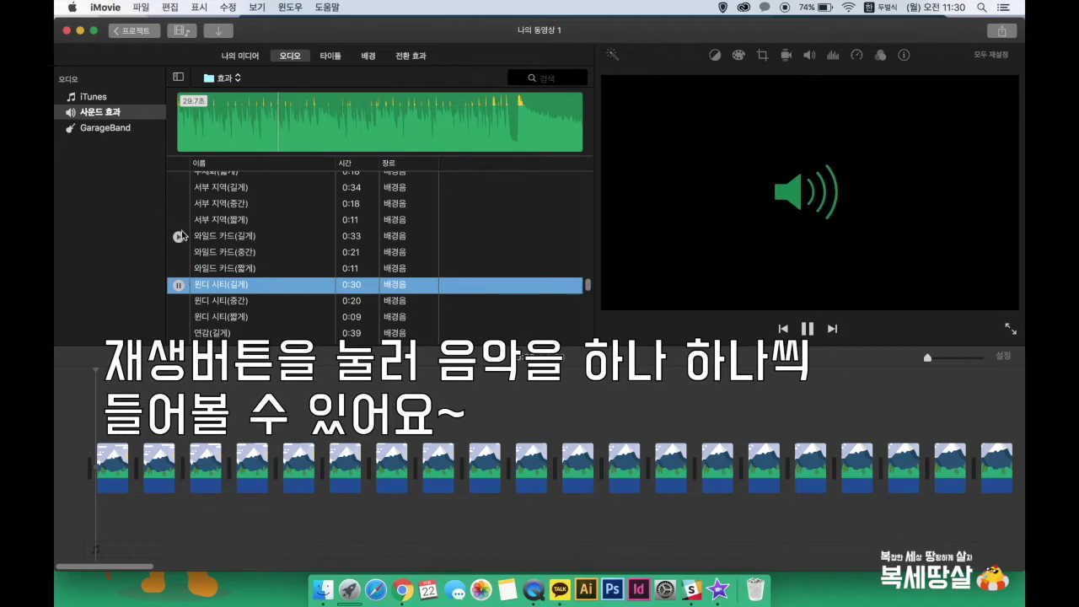
click(179, 236)
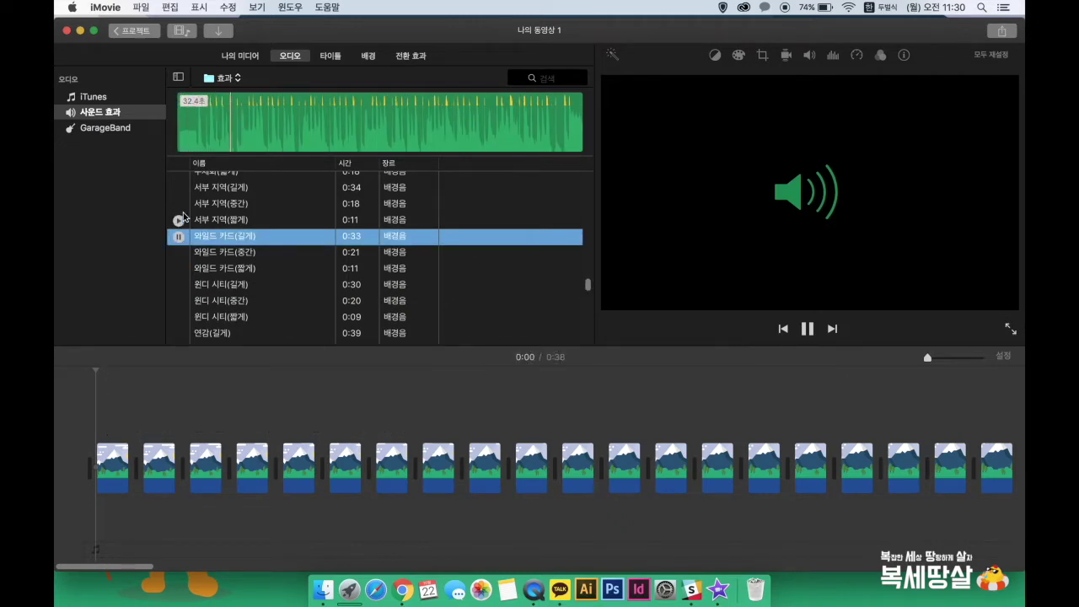
click(178, 187)
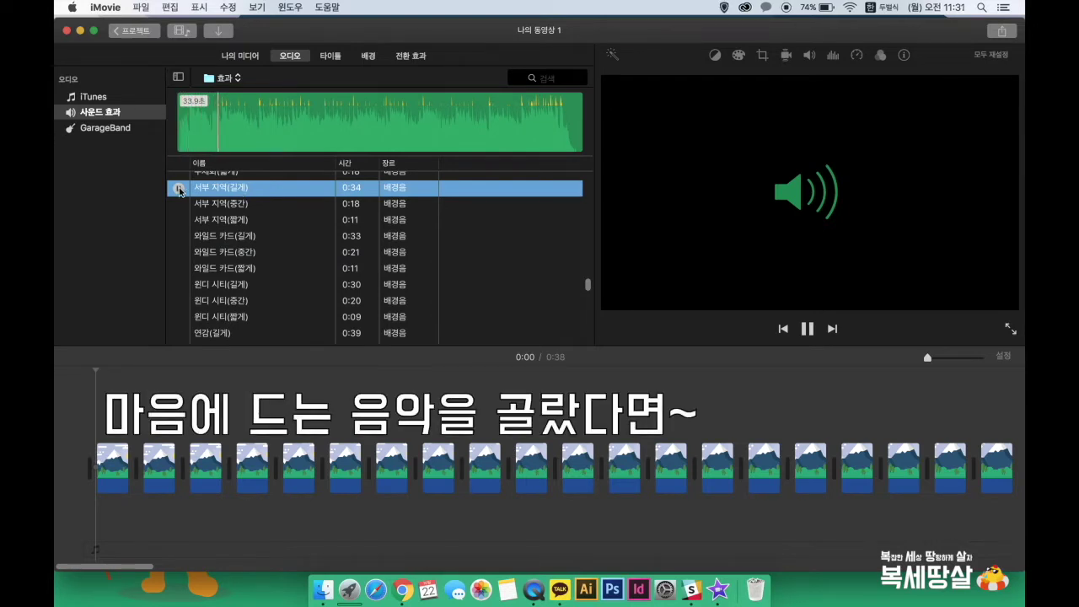
Step: Add the sound effect 서부 지역(길게) below the photos from the start of the timeline and play the movie with it
drag(179, 190, 214, 371)
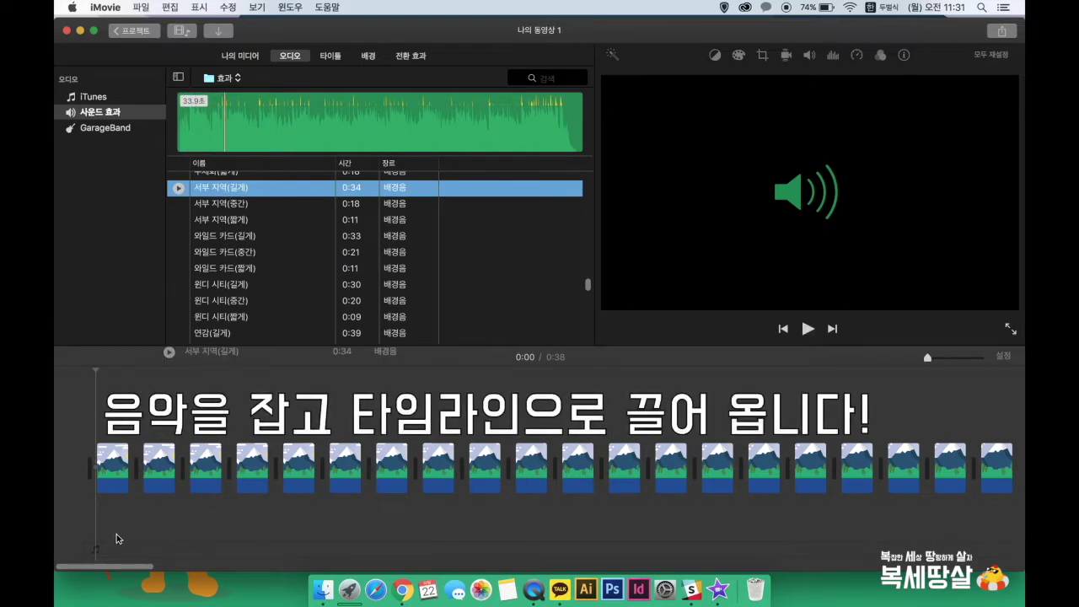
drag(118, 542, 108, 518)
key(space)
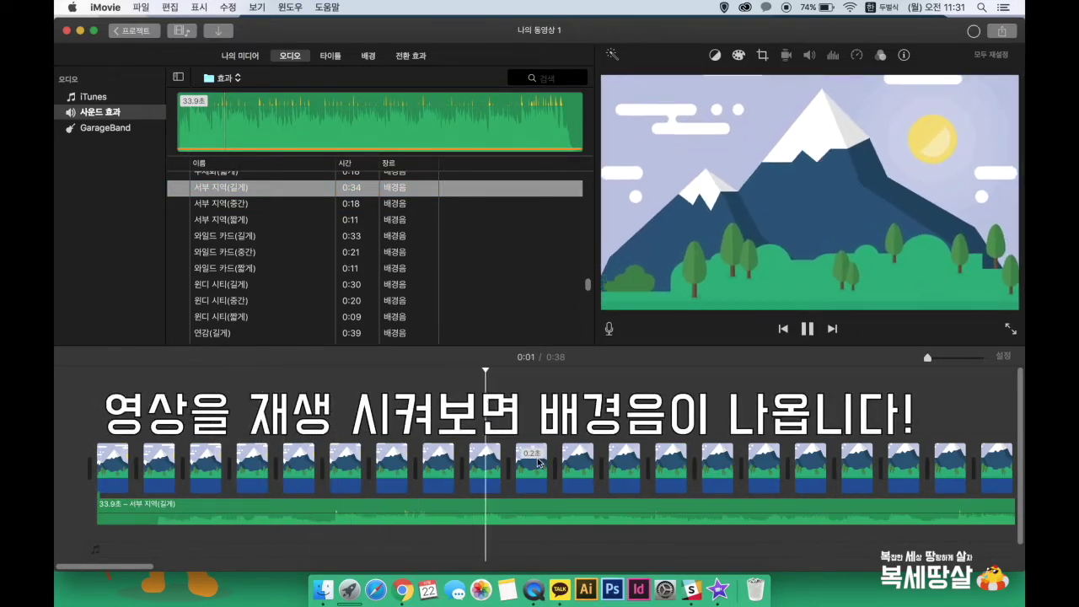
scroll(759, 481, right, 2)
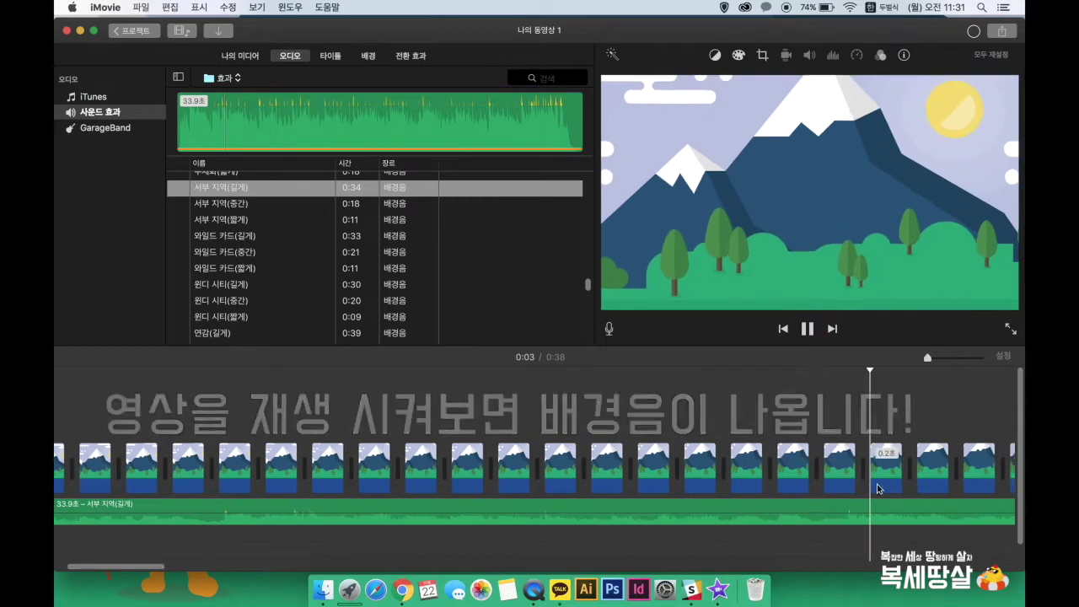
scroll(874, 485, right, 3)
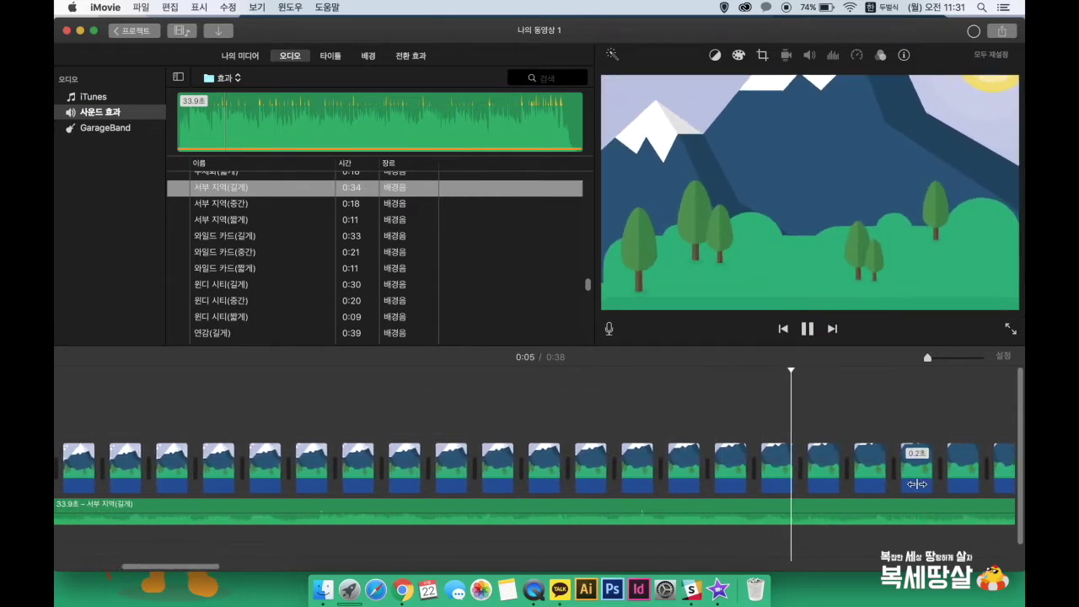
scroll(918, 486, right, 3)
scroll(916, 484, right, 3)
scroll(917, 484, right, 3)
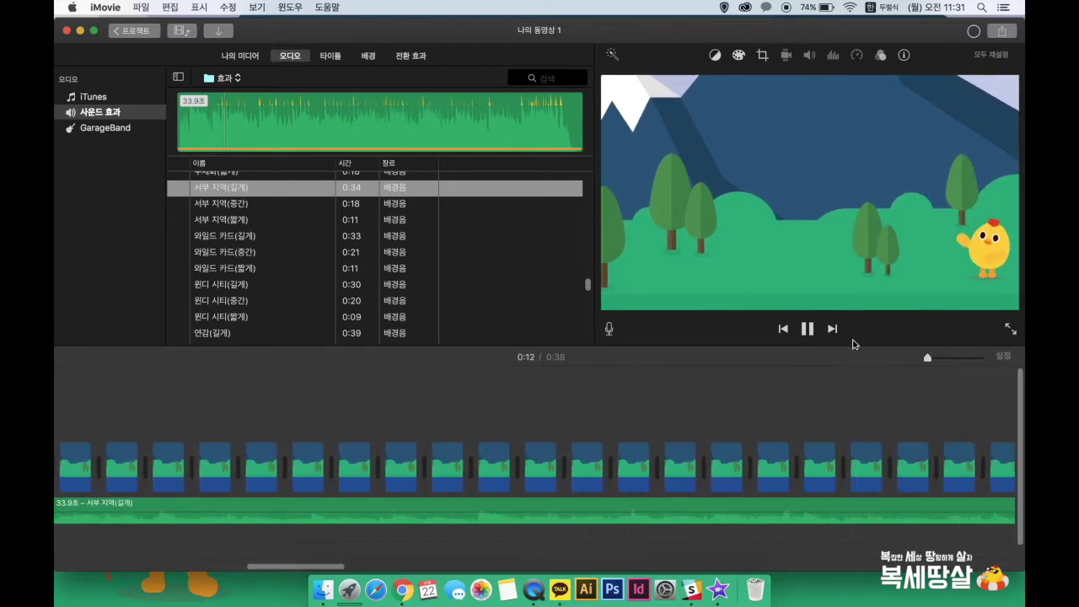
click(807, 328)
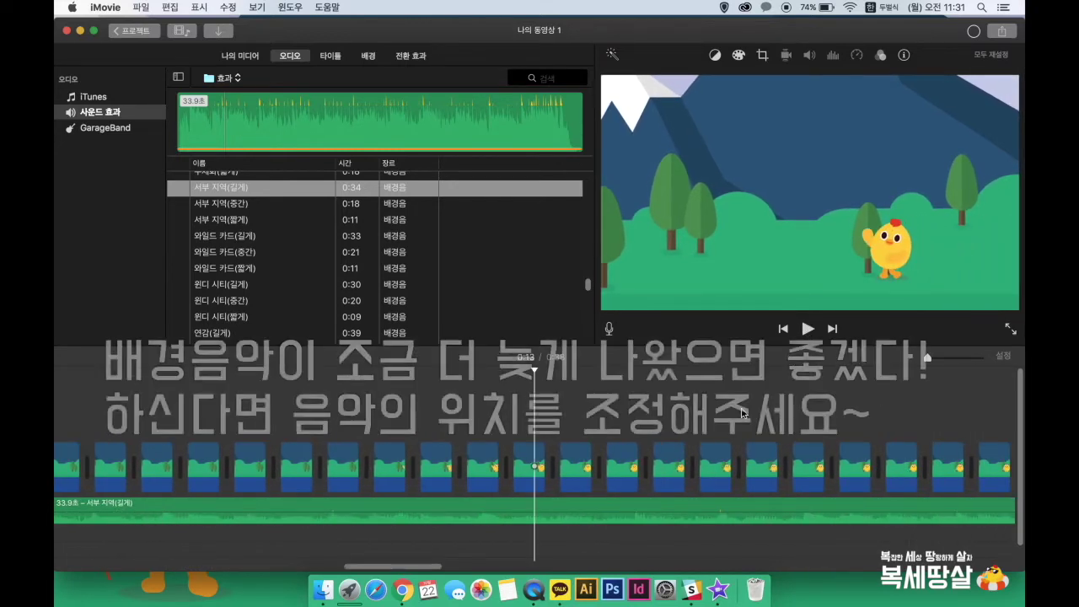
Step: Shift the background music clip so it starts under the sixth photo, and play the movie from the start
scroll(613, 449, left, 5)
click(138, 482)
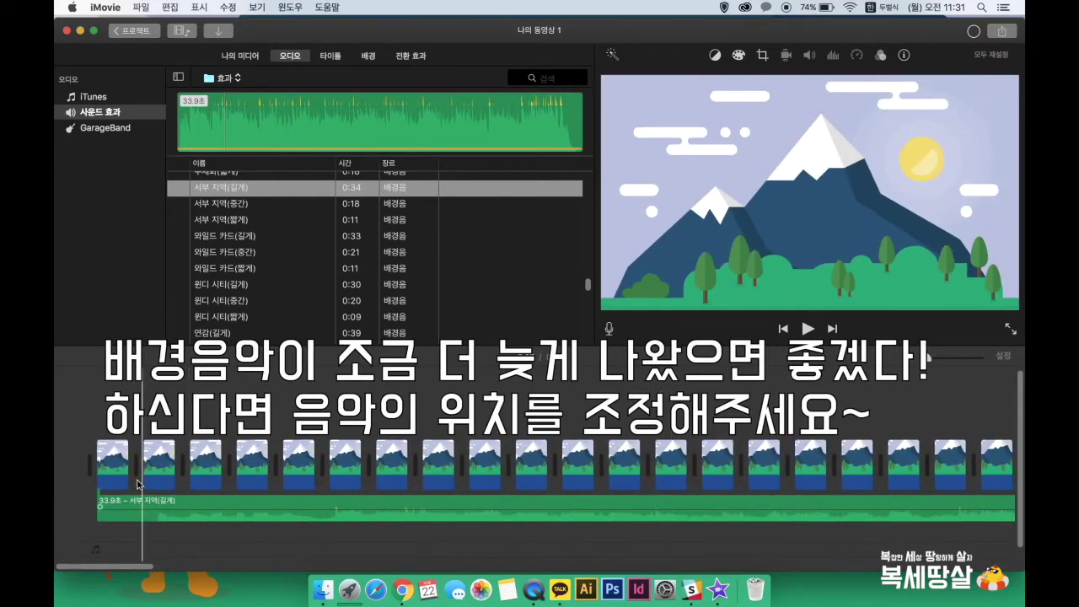
drag(127, 508, 358, 502)
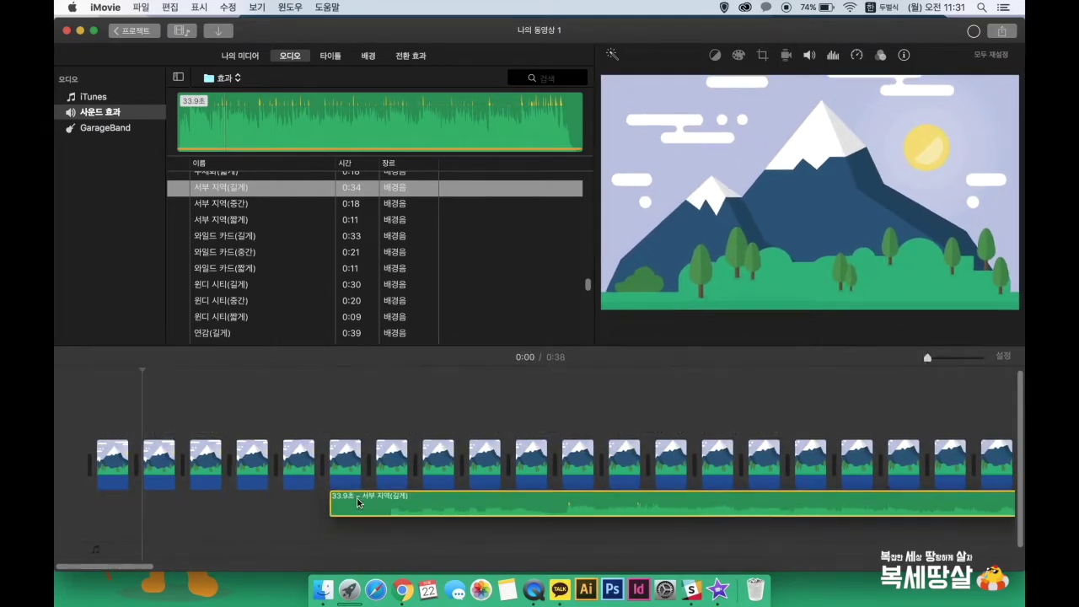
click(77, 512)
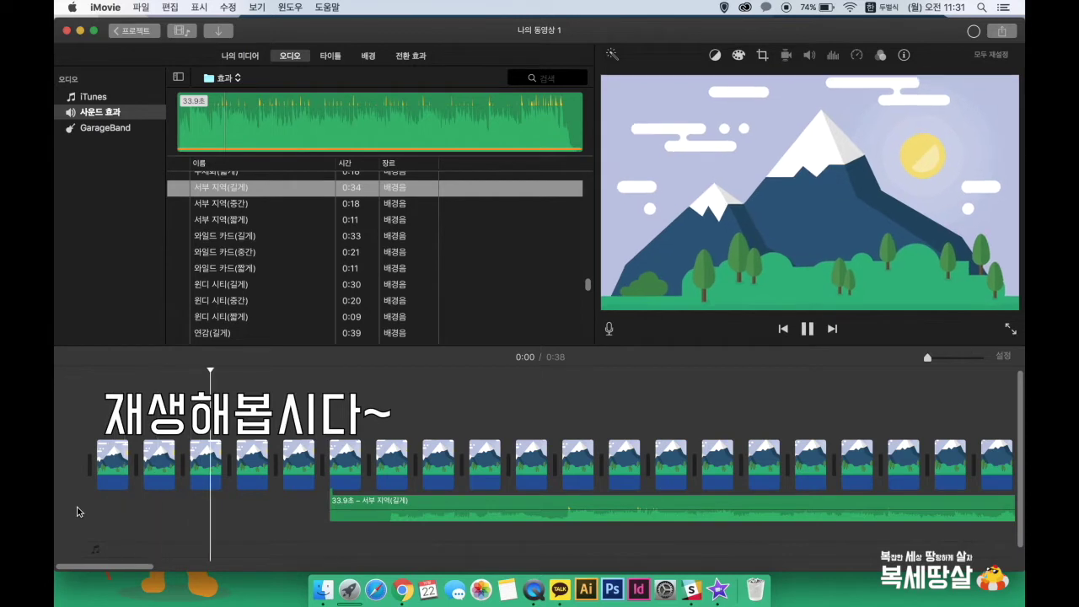
key(space)
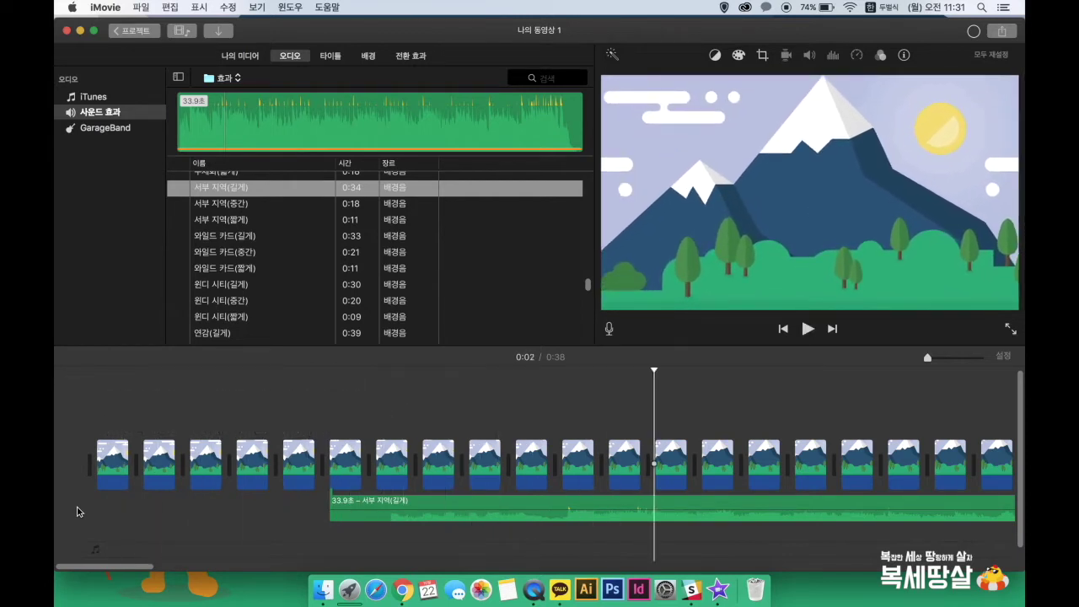
Step: Return the background music clip to the start of the timeline and give its beginning a gradual fade-in
scroll(614, 520, right, 3)
click(353, 506)
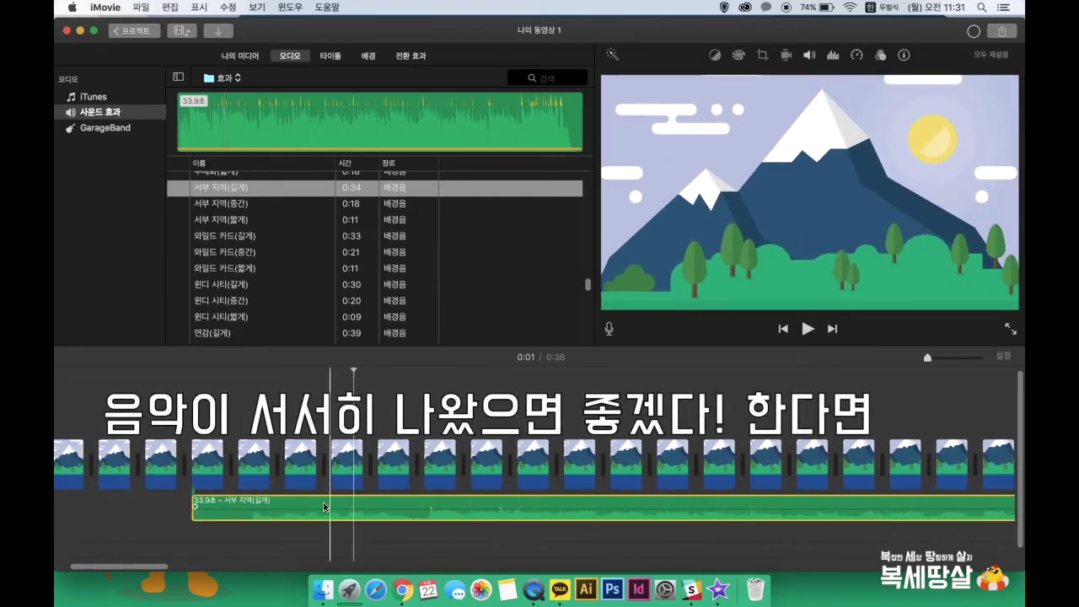
scroll(327, 507, left, 3)
drag(410, 506, 205, 492)
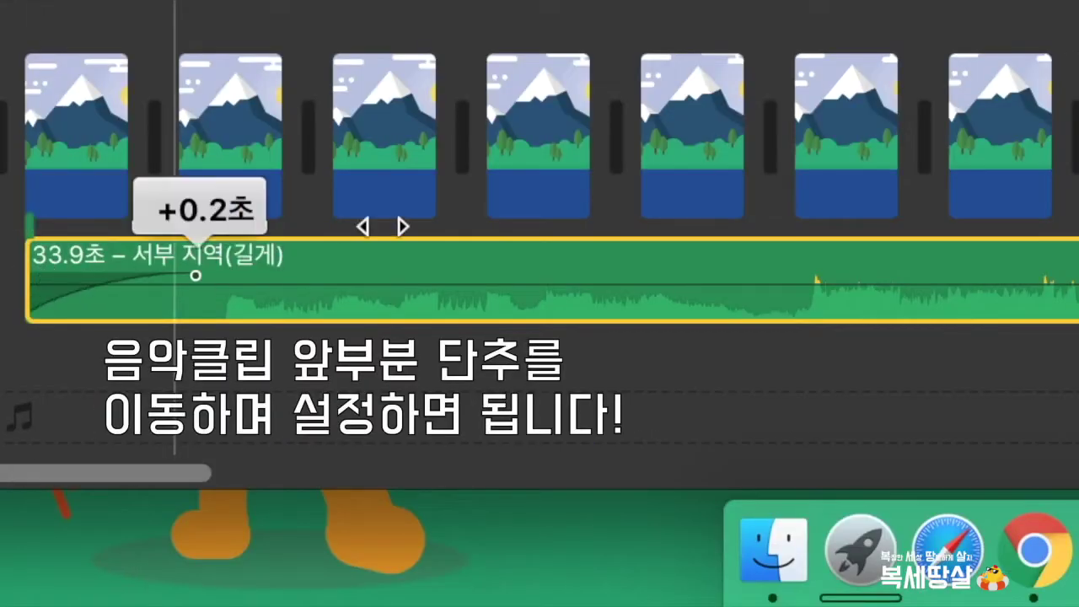
drag(196, 275, 852, 275)
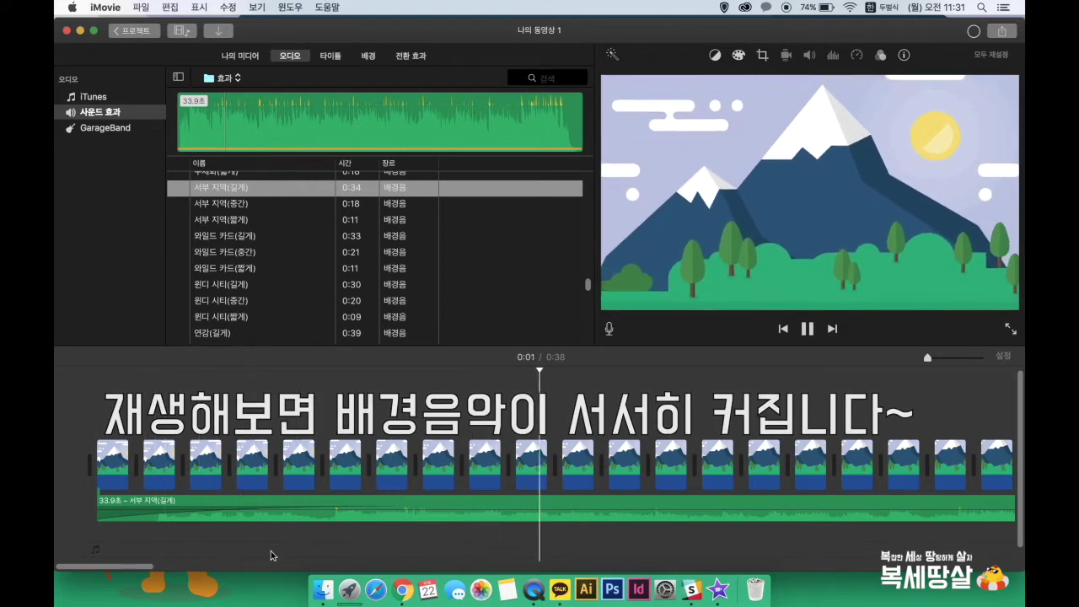
key(space)
Step: Give the end of the background music clip a gradual fade-out and play that section
scroll(912, 525, right, 10)
scroll(910, 527, right, 15)
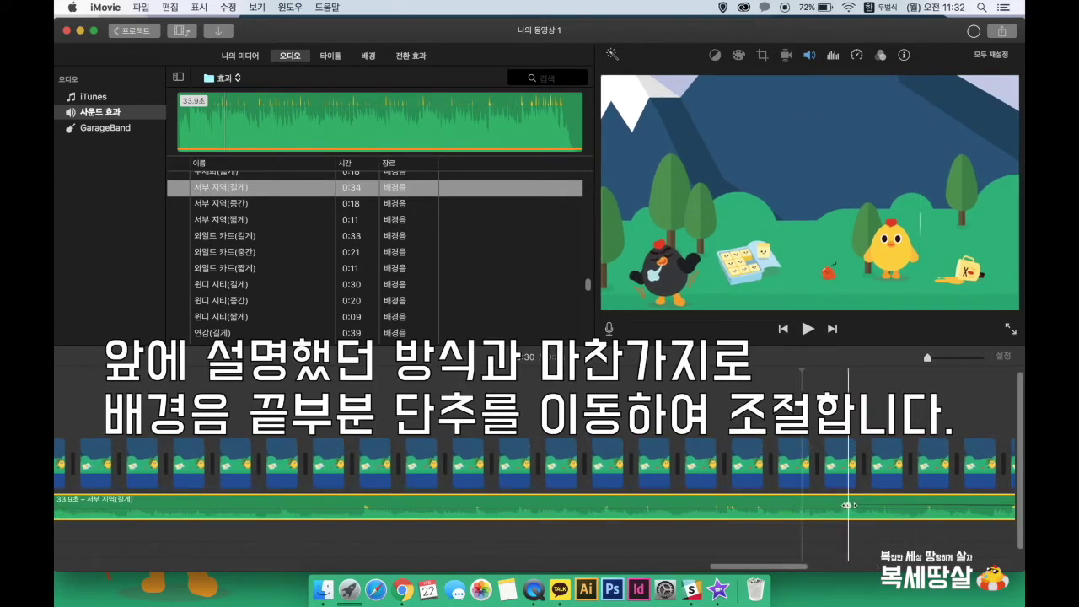
click(505, 540)
key(space)
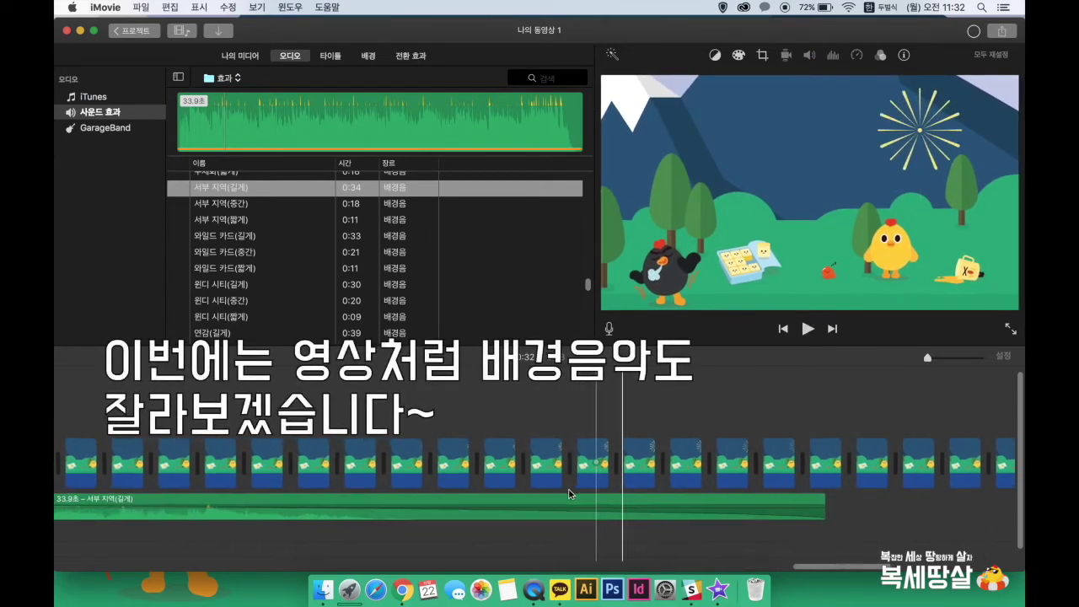
scroll(557, 504, left, 7)
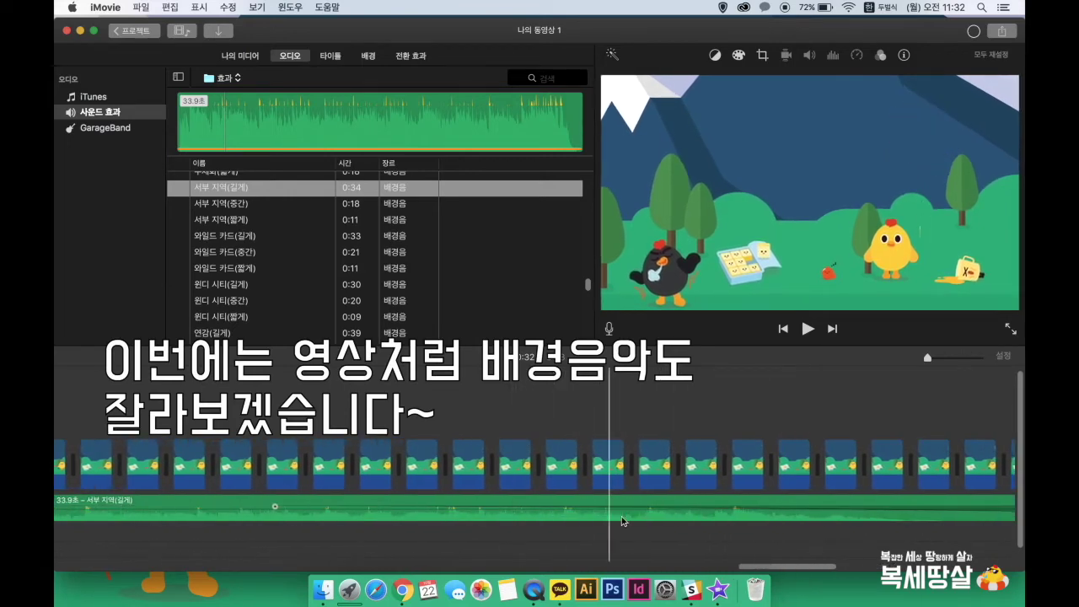
Step: Split the background music clip at 0:28, delete the section after the split, and play the trimmed ending
scroll(675, 522, left, 4)
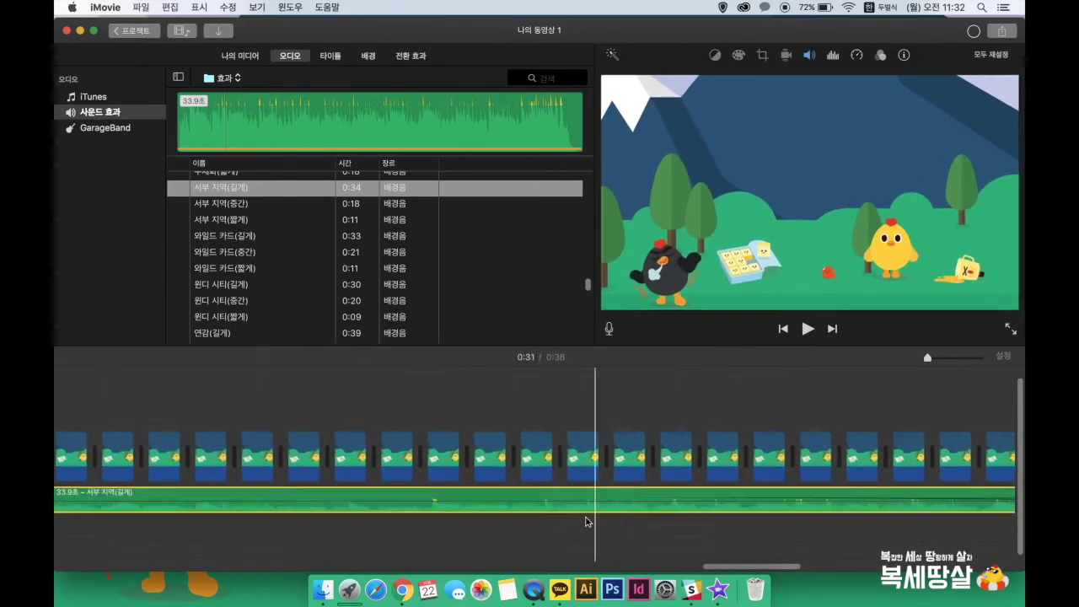
right_click(435, 509)
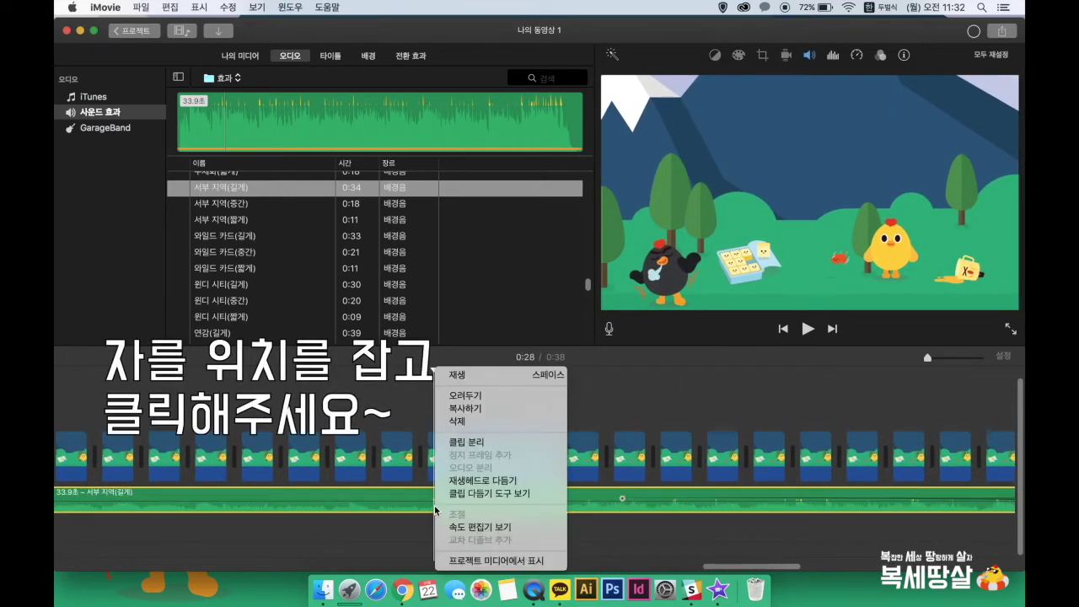
click(487, 448)
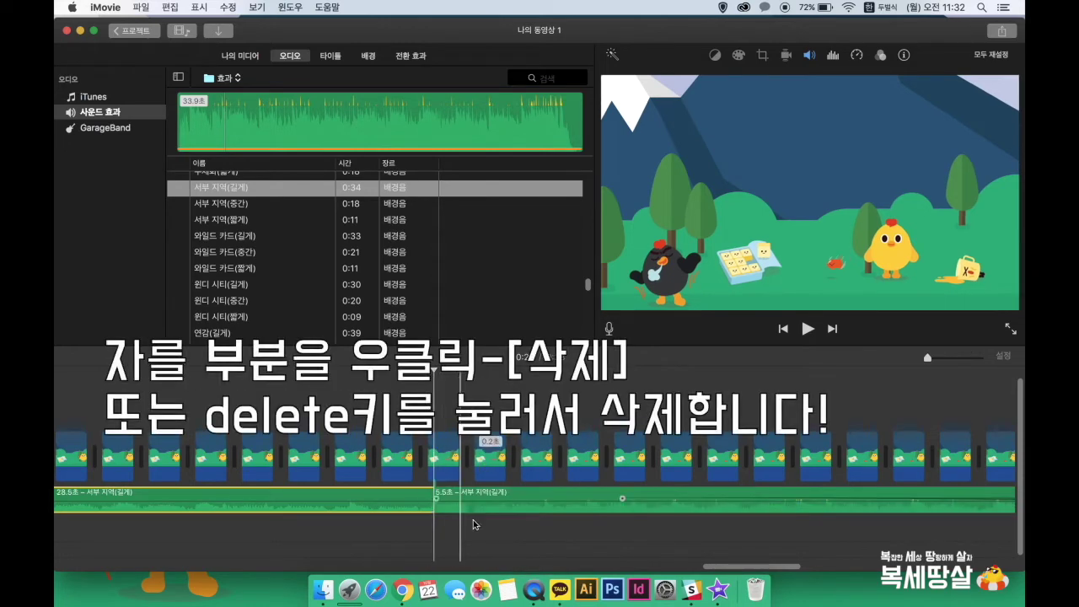
key(Delete)
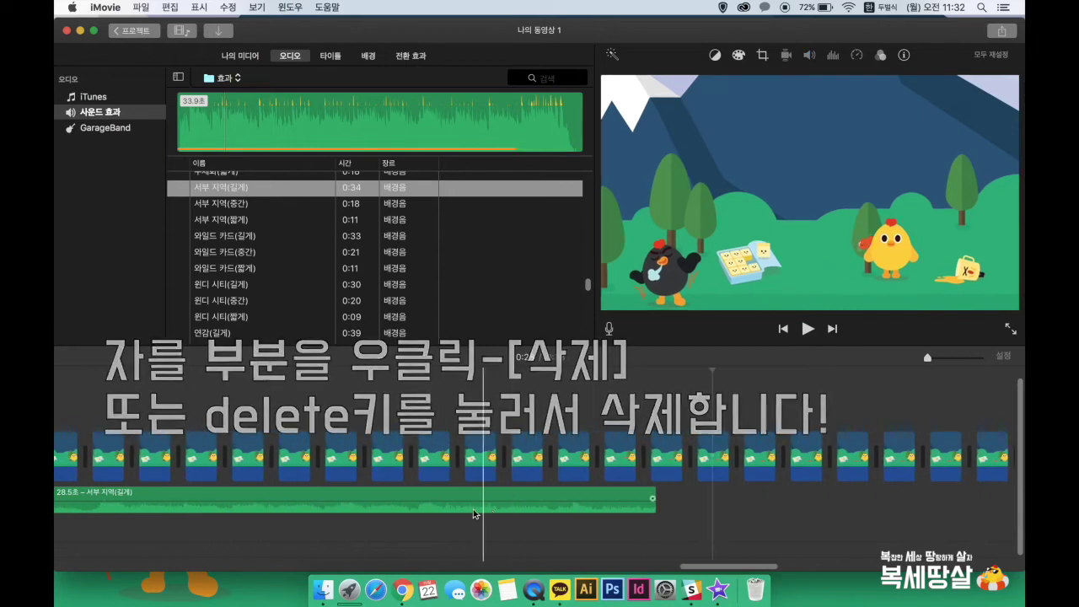
key(space)
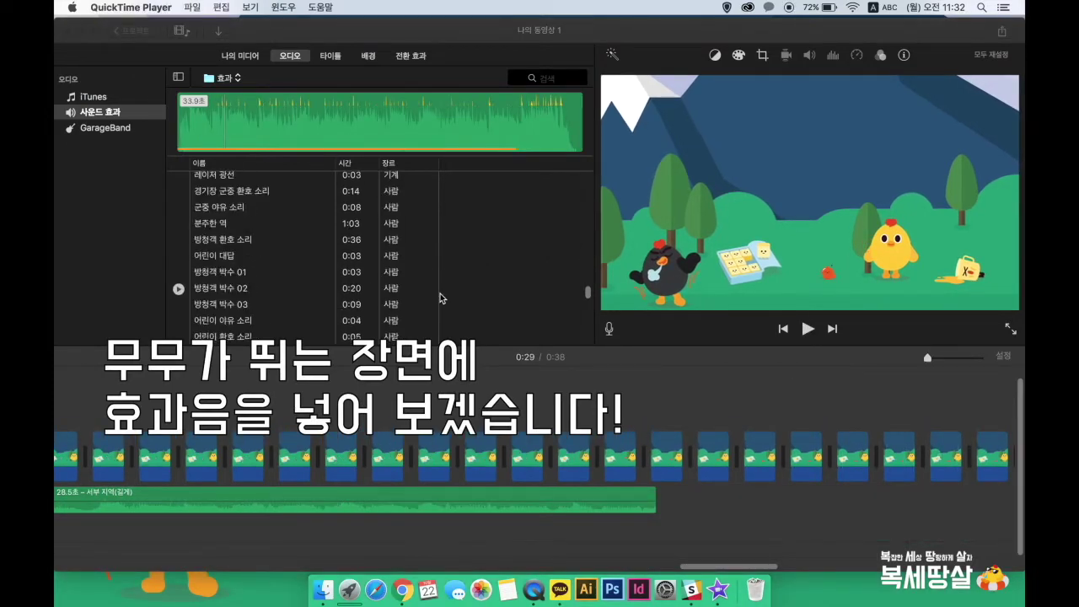
Step: Preview the four-second sound effect 만화(통통 튀는 소리), add it below the background music where the character jumps, and play that scene
scroll(447, 297, up, 10)
scroll(456, 301, down, 10)
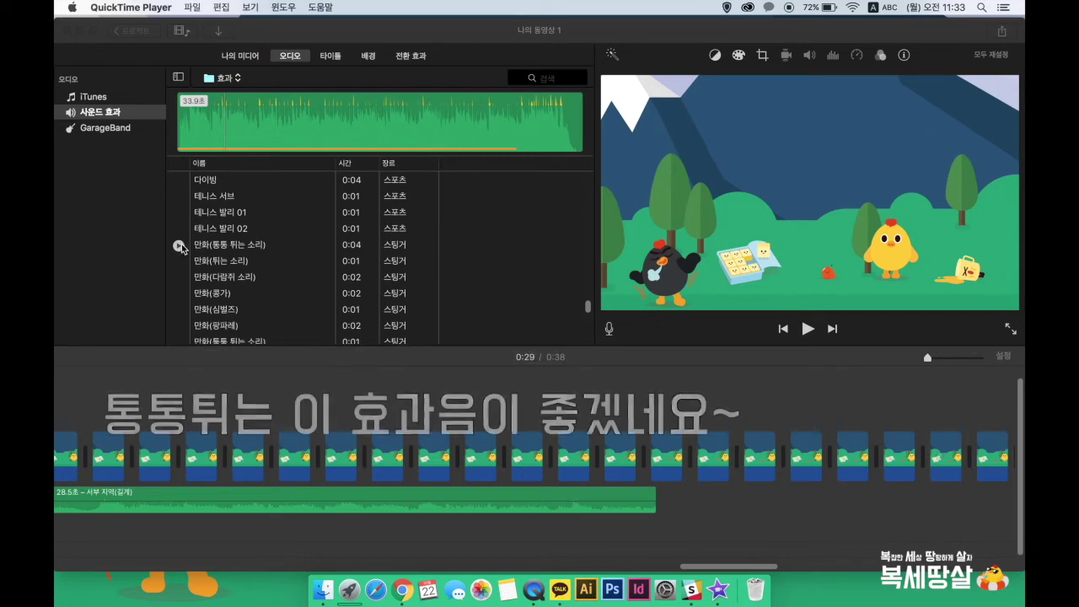
click(178, 246)
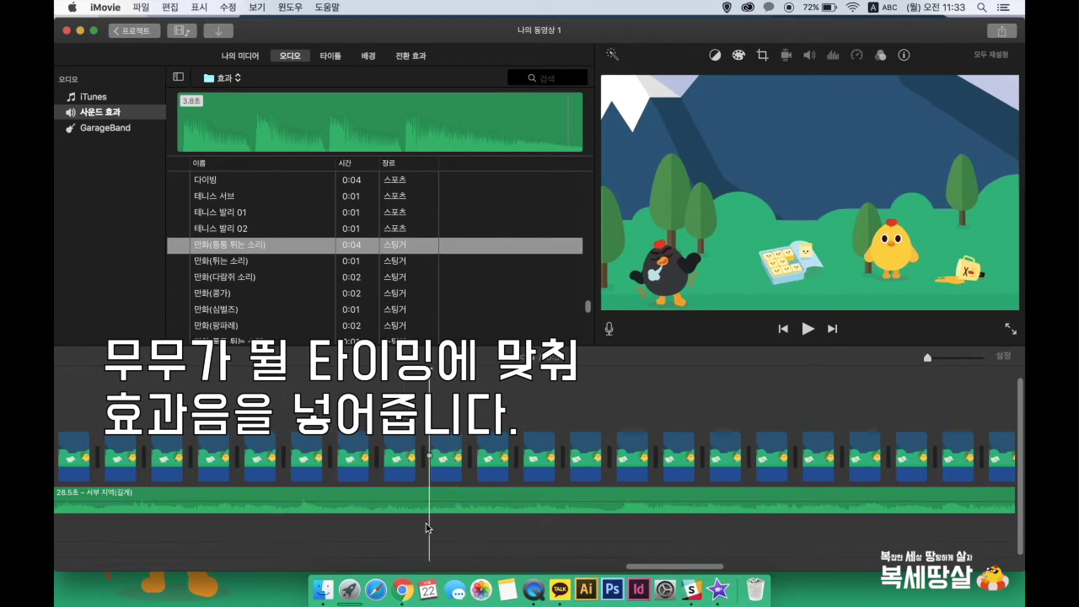
drag(252, 244, 433, 524)
key(space)
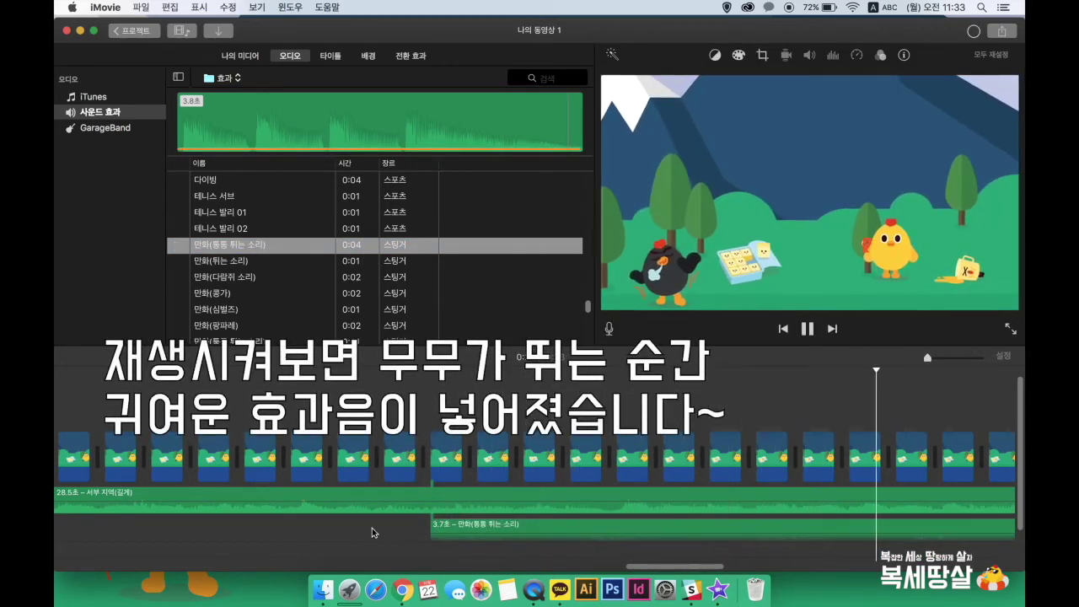
key(space)
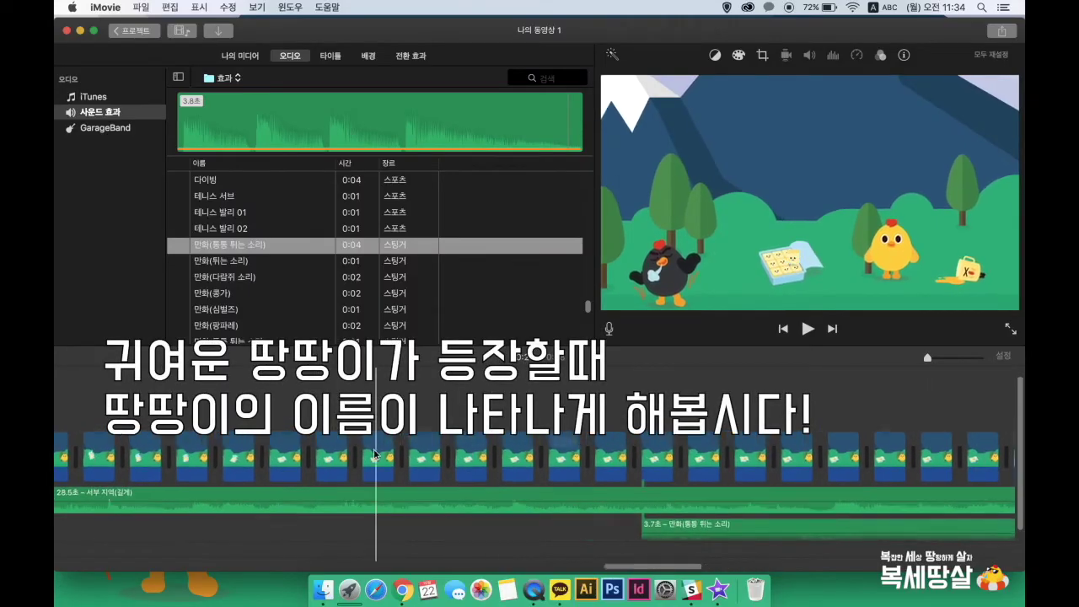
Step: Add the 나타내기(하단) title above the photos at about 0:11, where the yellow chick makes its entrance
scroll(375, 455, left, 10)
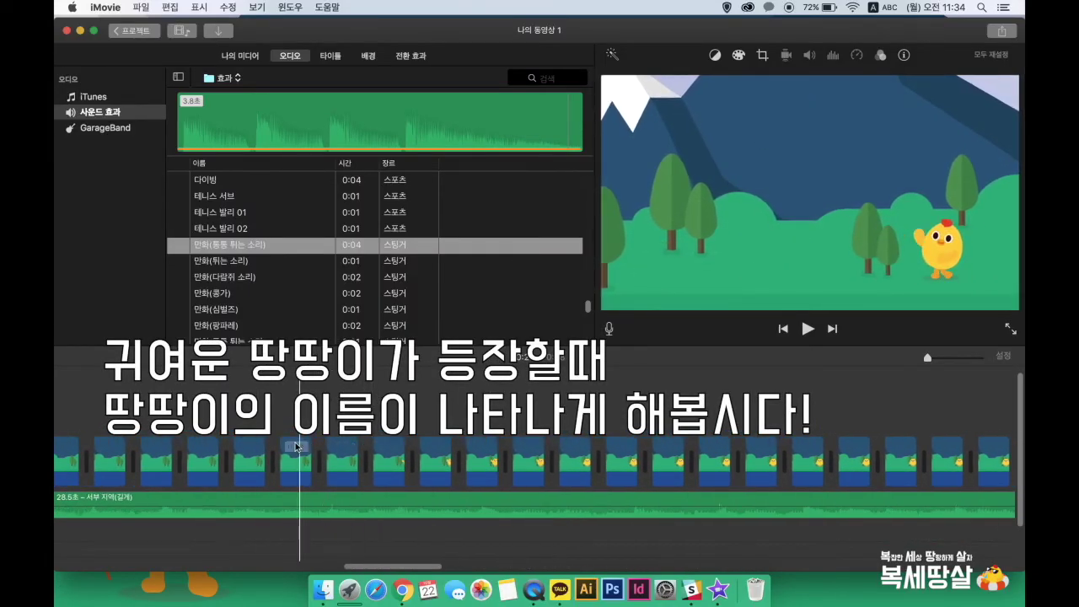
scroll(219, 449, left, 5)
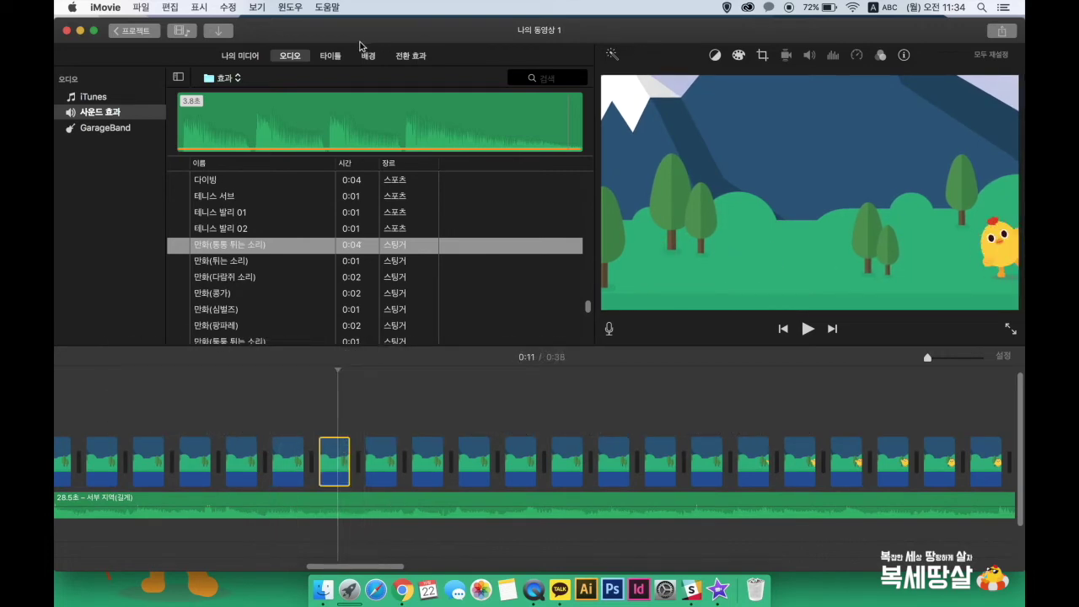
click(331, 56)
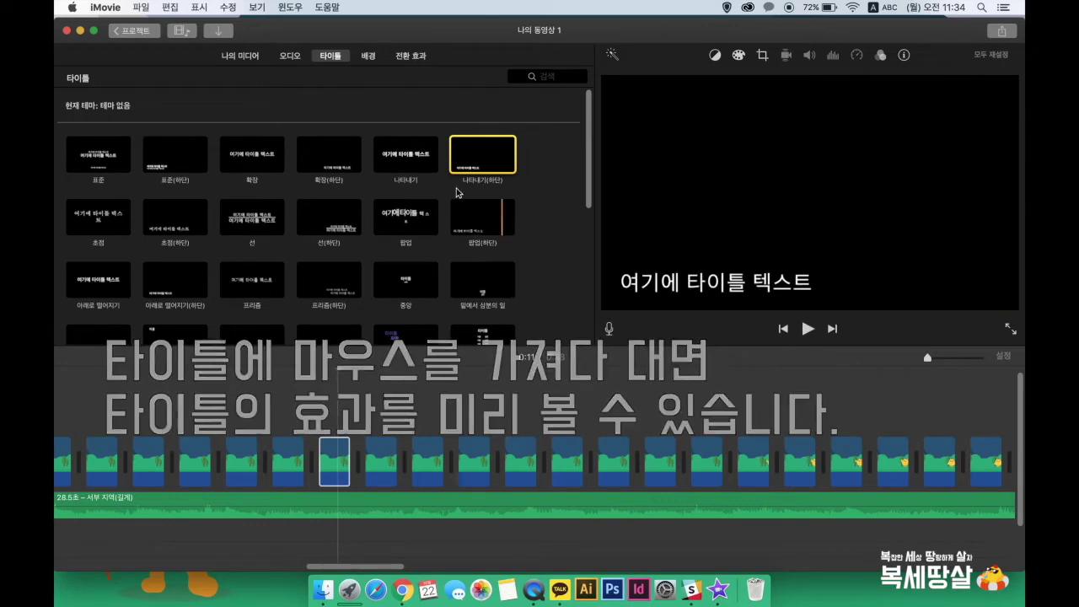
drag(476, 177, 337, 414)
click(369, 426)
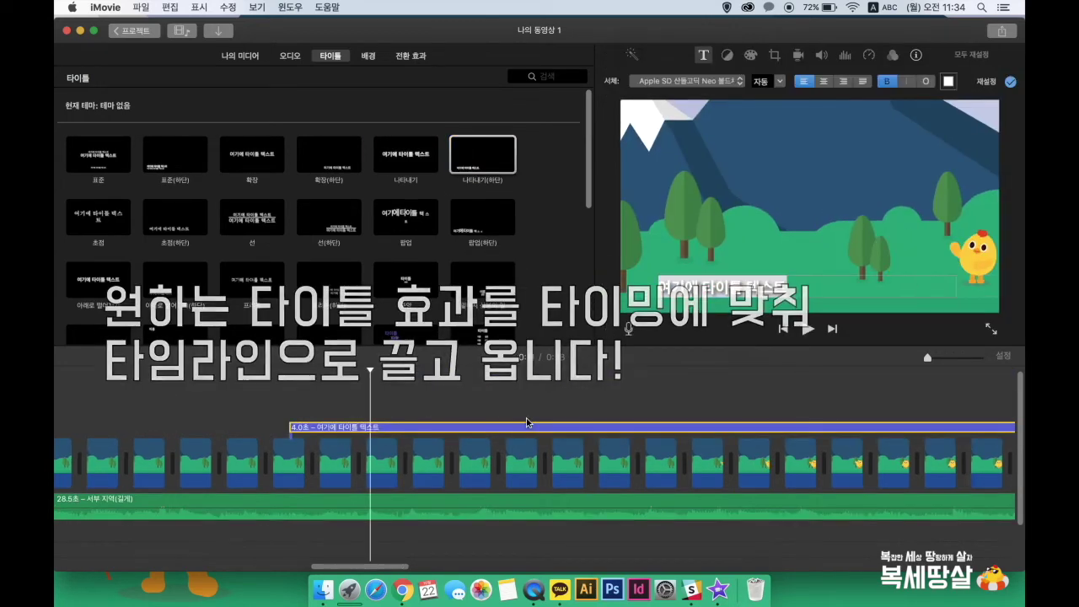
Step: Replace the title's placeholder text with 땅땅이 and center it, trying right alignment as well
drag(789, 287, 607, 287)
key(BackSpace)
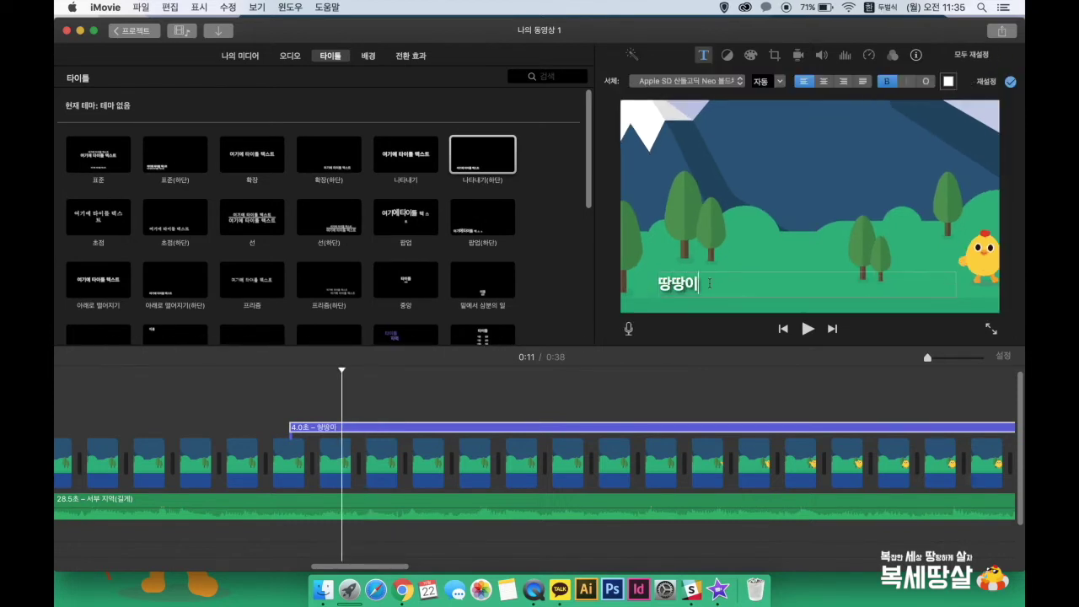
drag(711, 280, 656, 284)
click(823, 82)
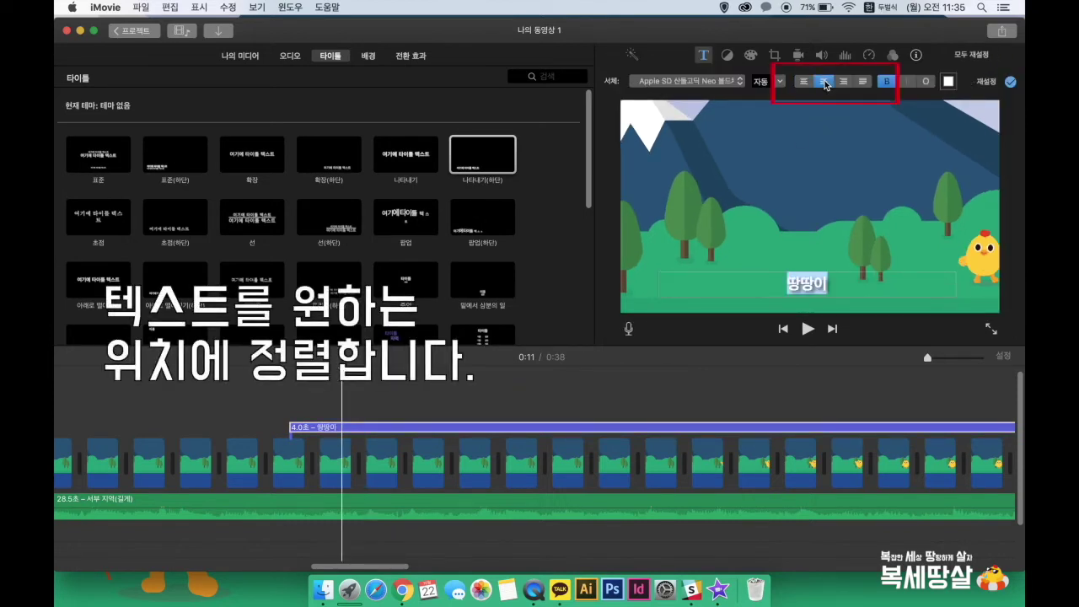
click(844, 82)
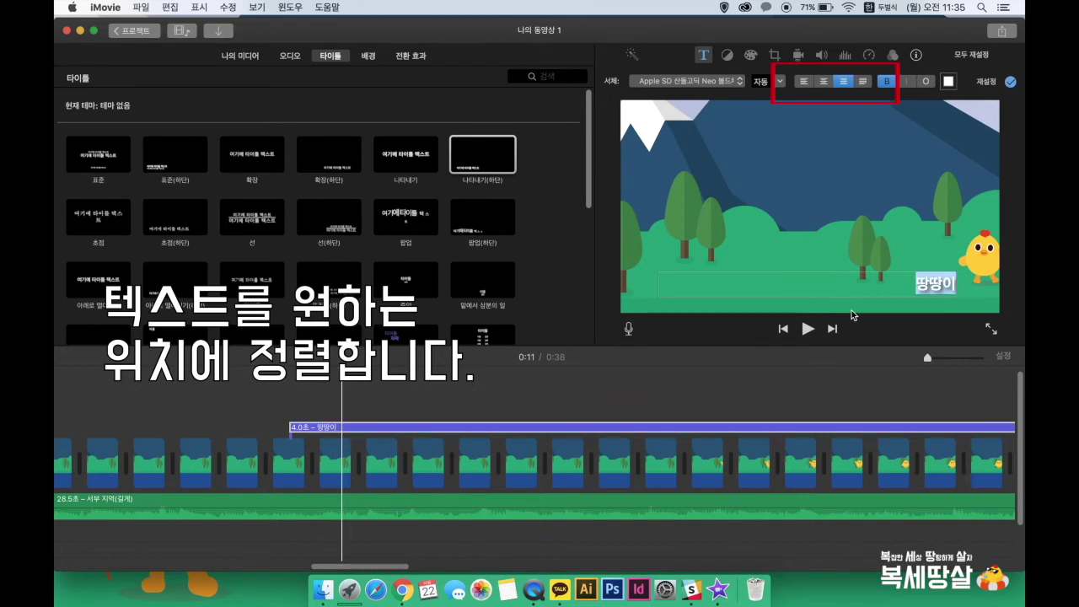
click(827, 83)
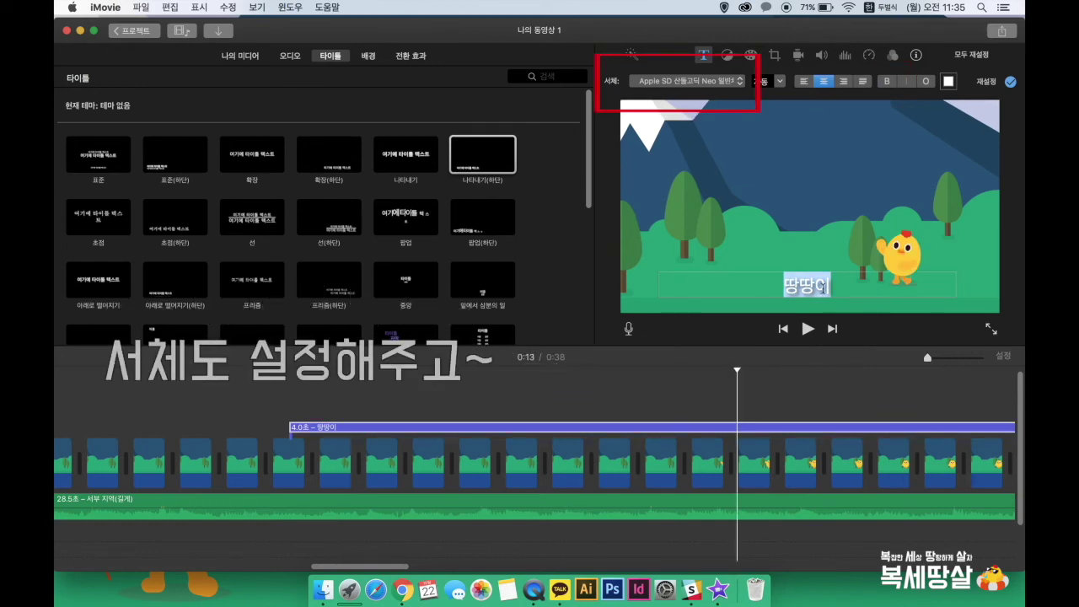
Step: Set the title's font to 배달의민족 도현 OTF at size 80 and play the titled section
drag(829, 285, 779, 288)
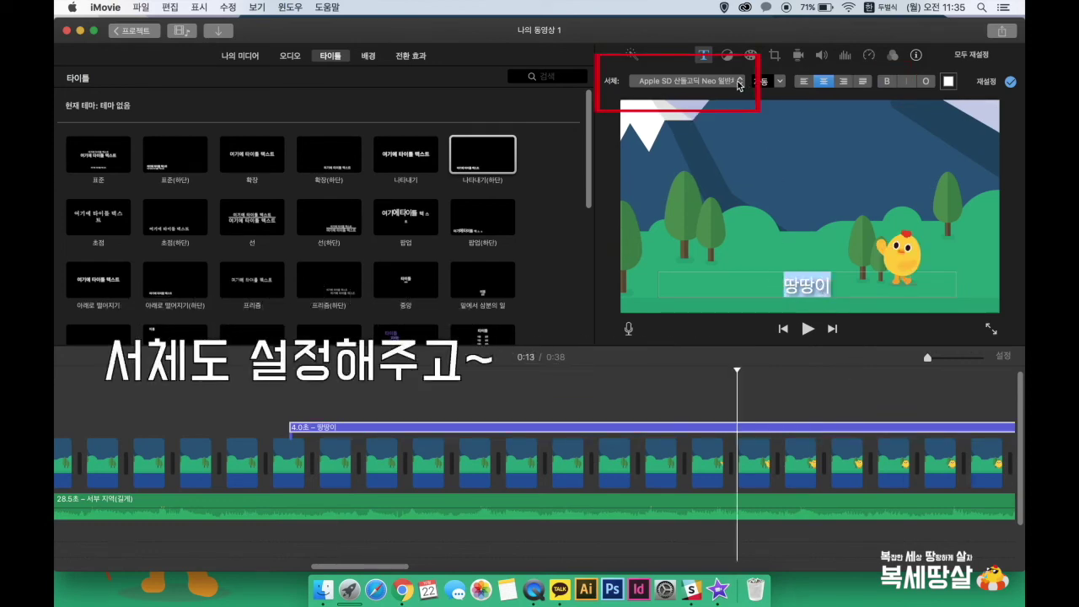
click(734, 81)
scroll(727, 377, up, 10)
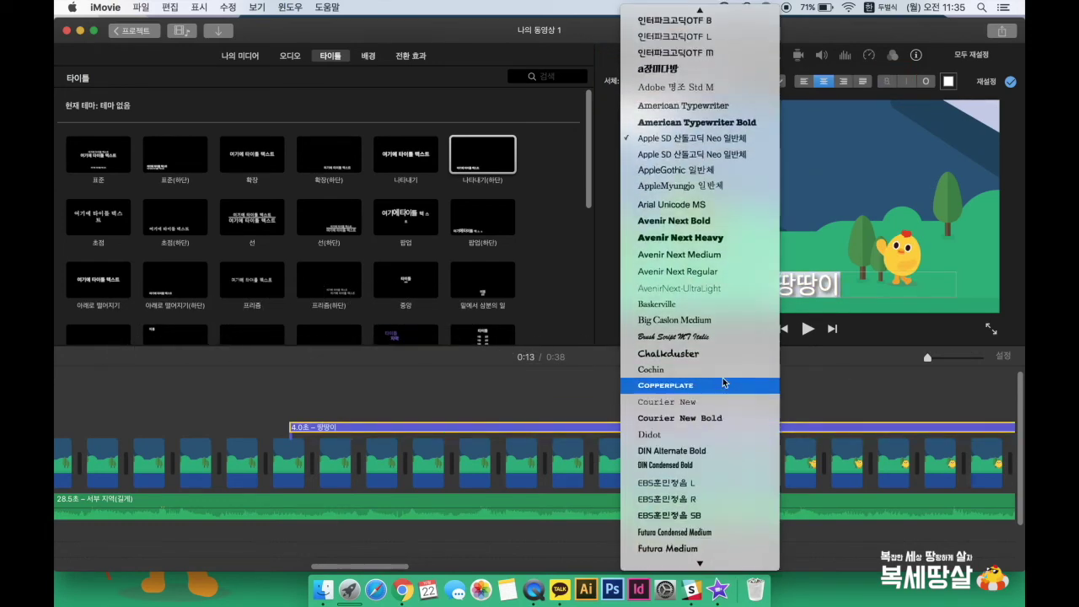
scroll(727, 377, up, 8)
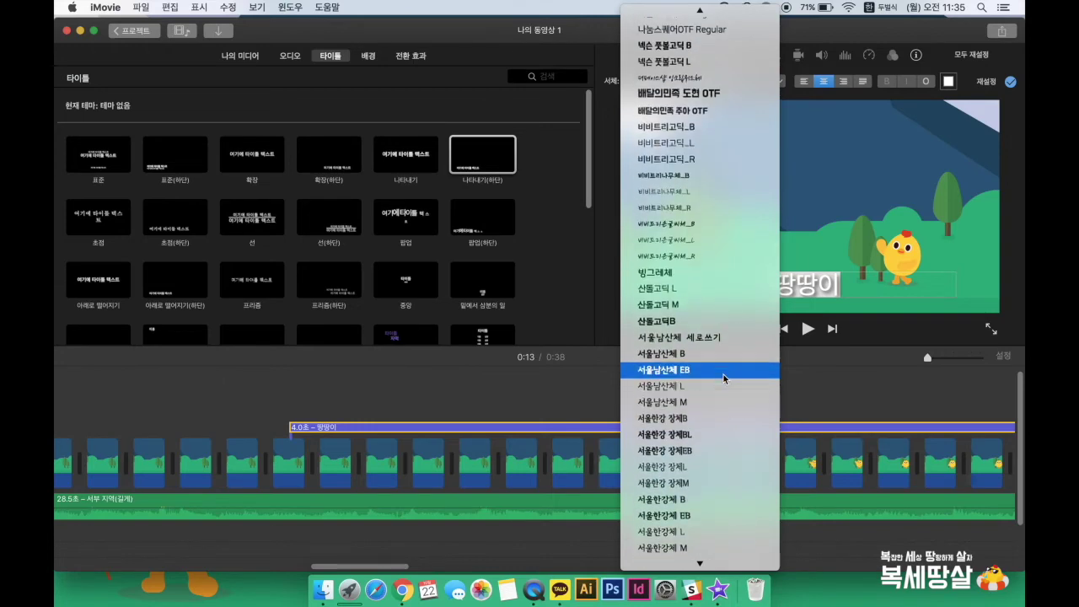
click(708, 91)
click(780, 84)
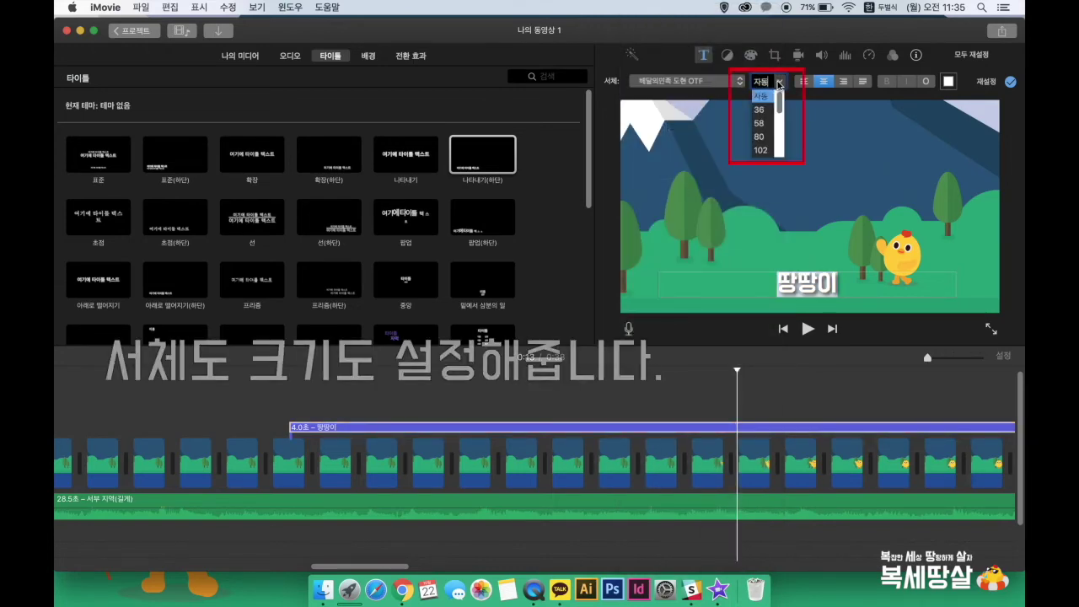
click(761, 137)
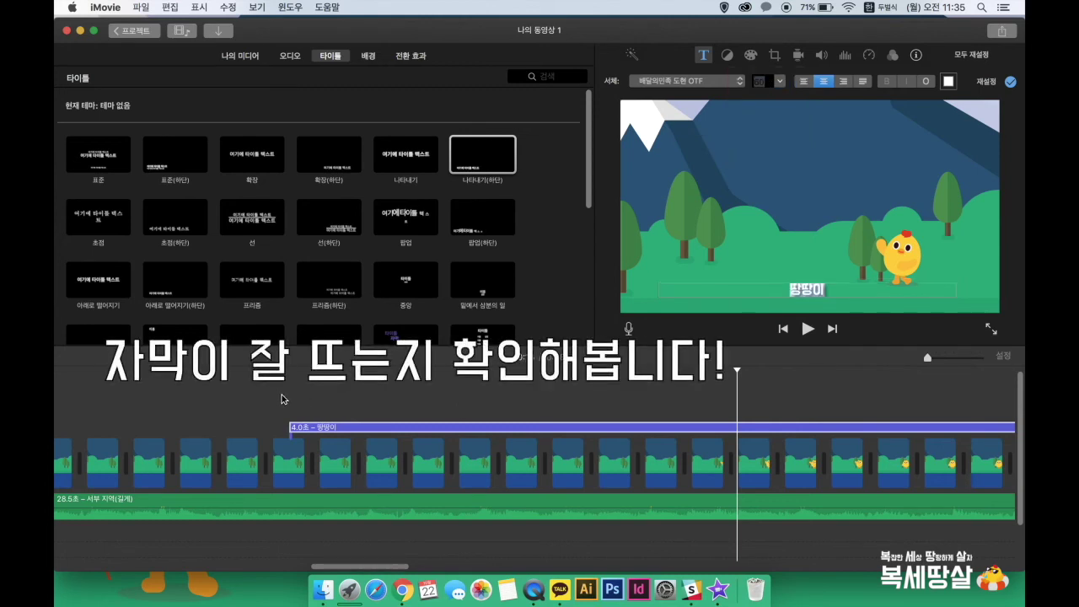
click(270, 410)
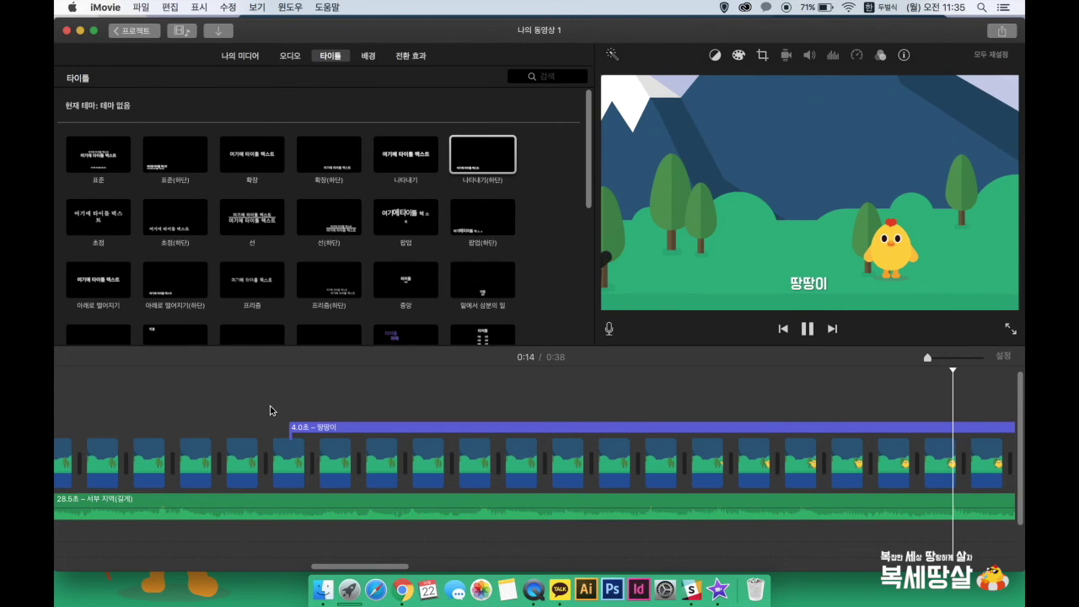
click(806, 329)
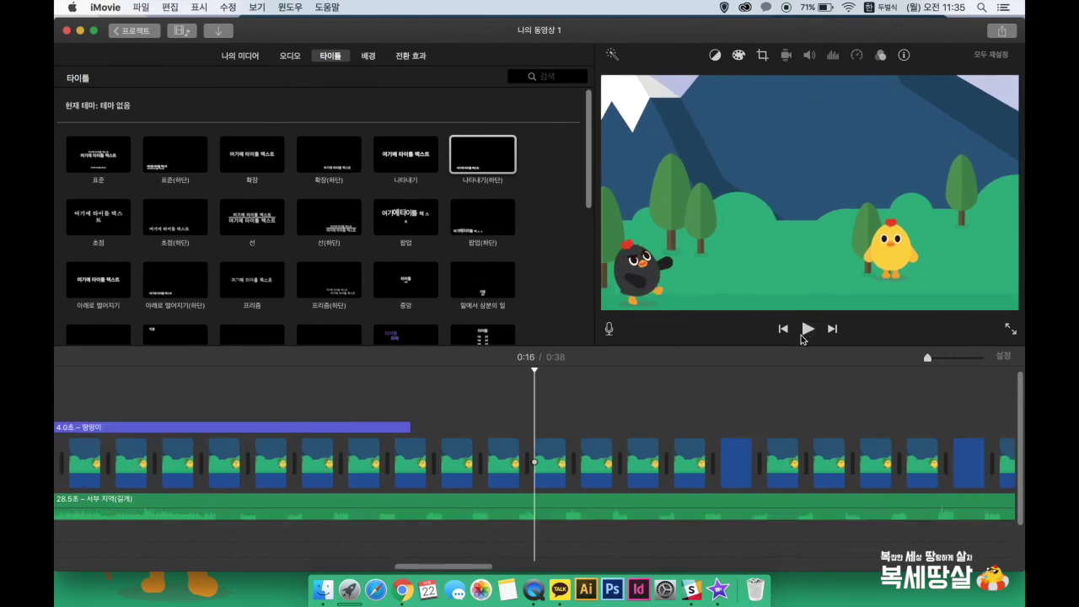